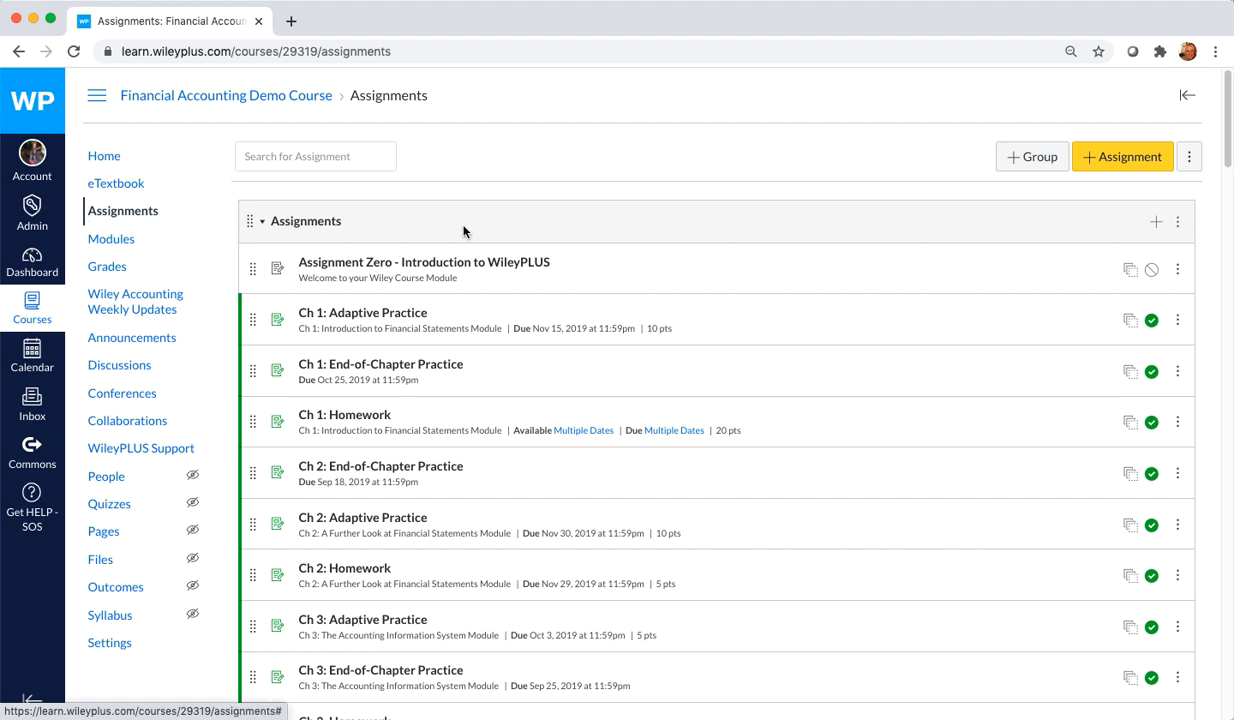
Step: Create a new assignment titled Homework Chapter 2 worth 10 points and start adding a WileyPLUS question set to it
left_click(1112, 166)
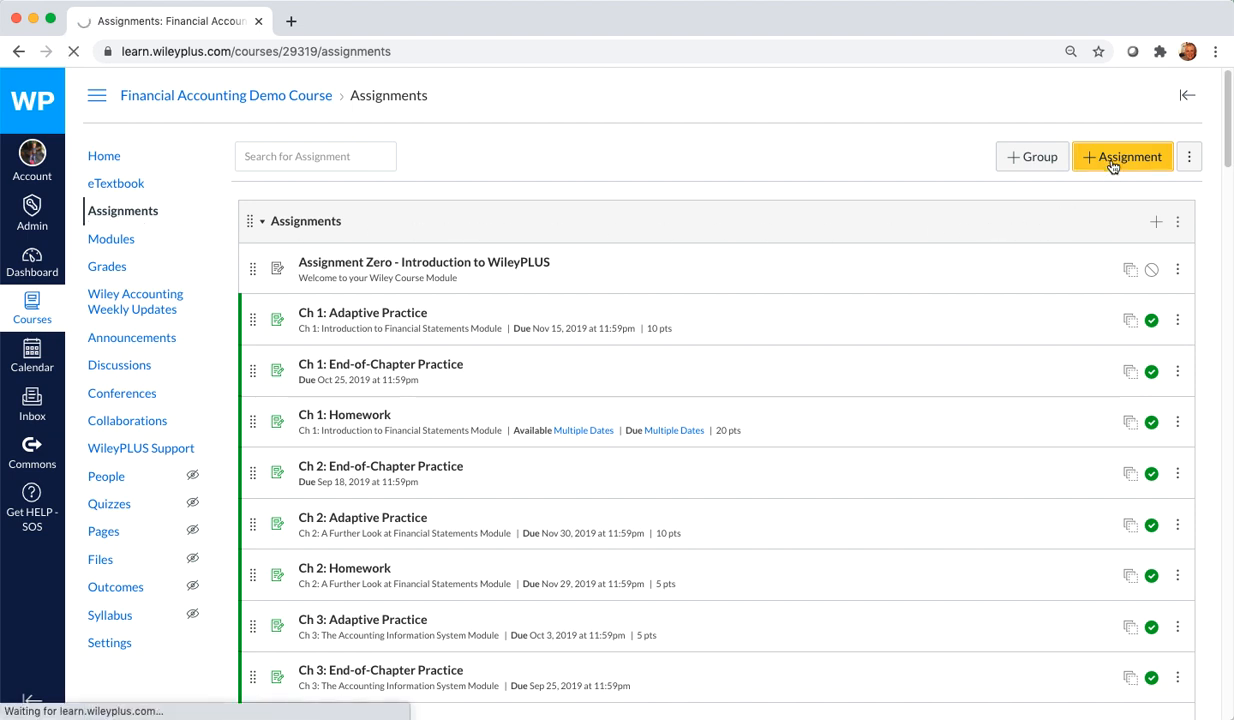
left_click(597, 199)
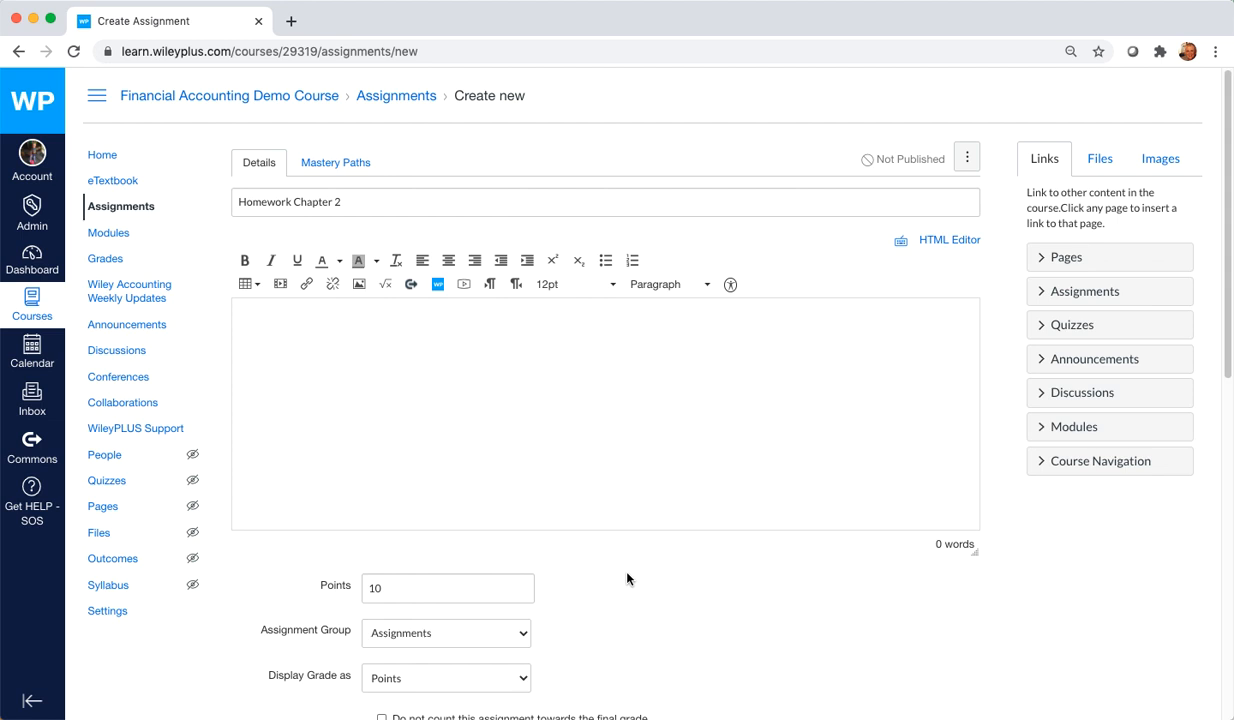
scroll(622, 580, "down", 3)
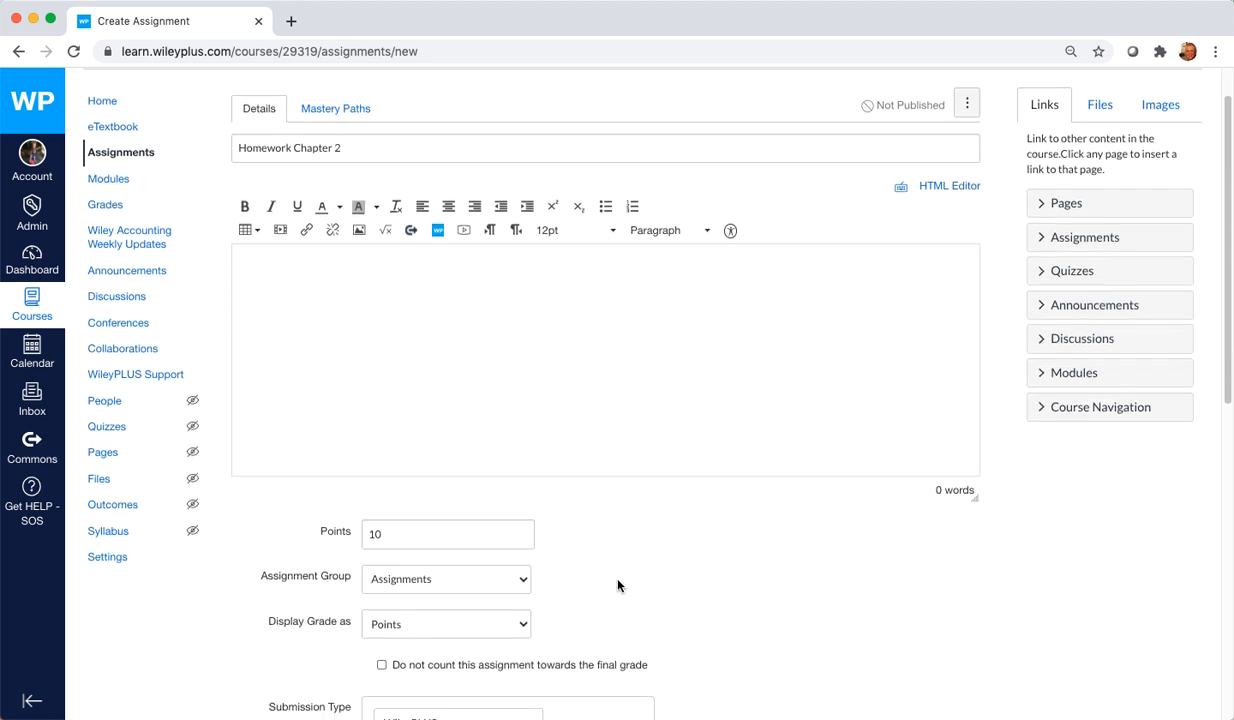
scroll(614, 589, "down", 5)
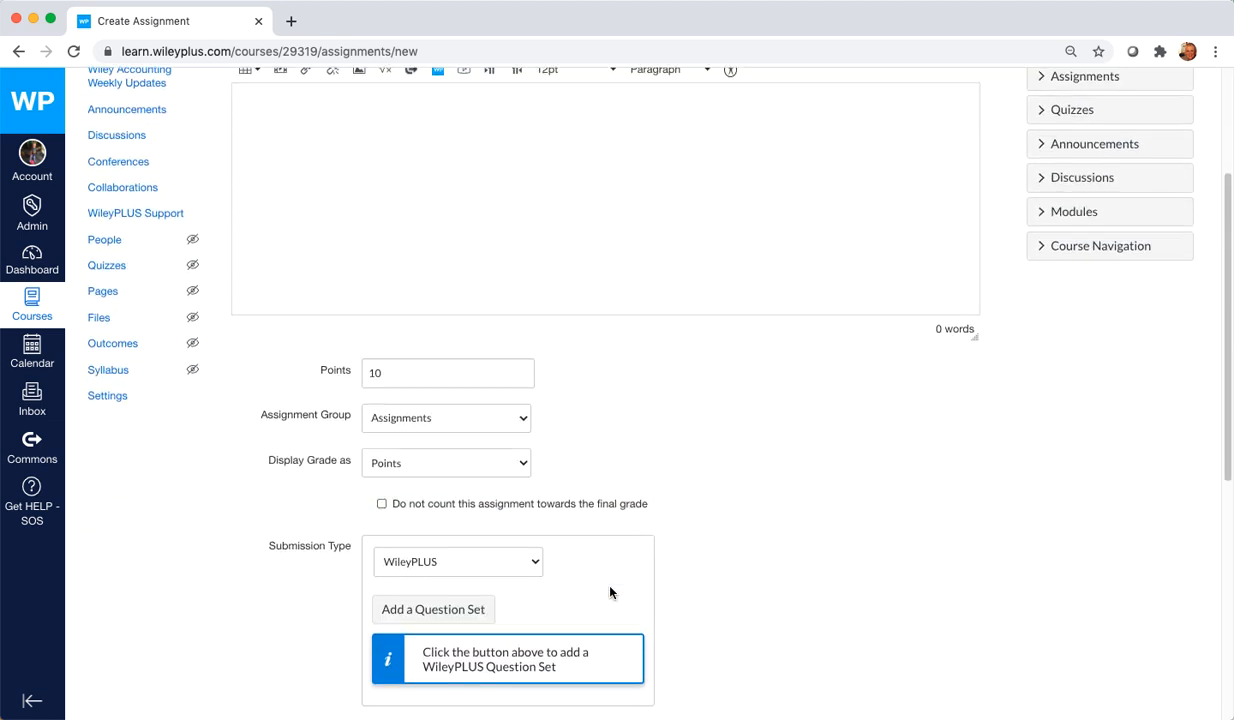
left_click(428, 590)
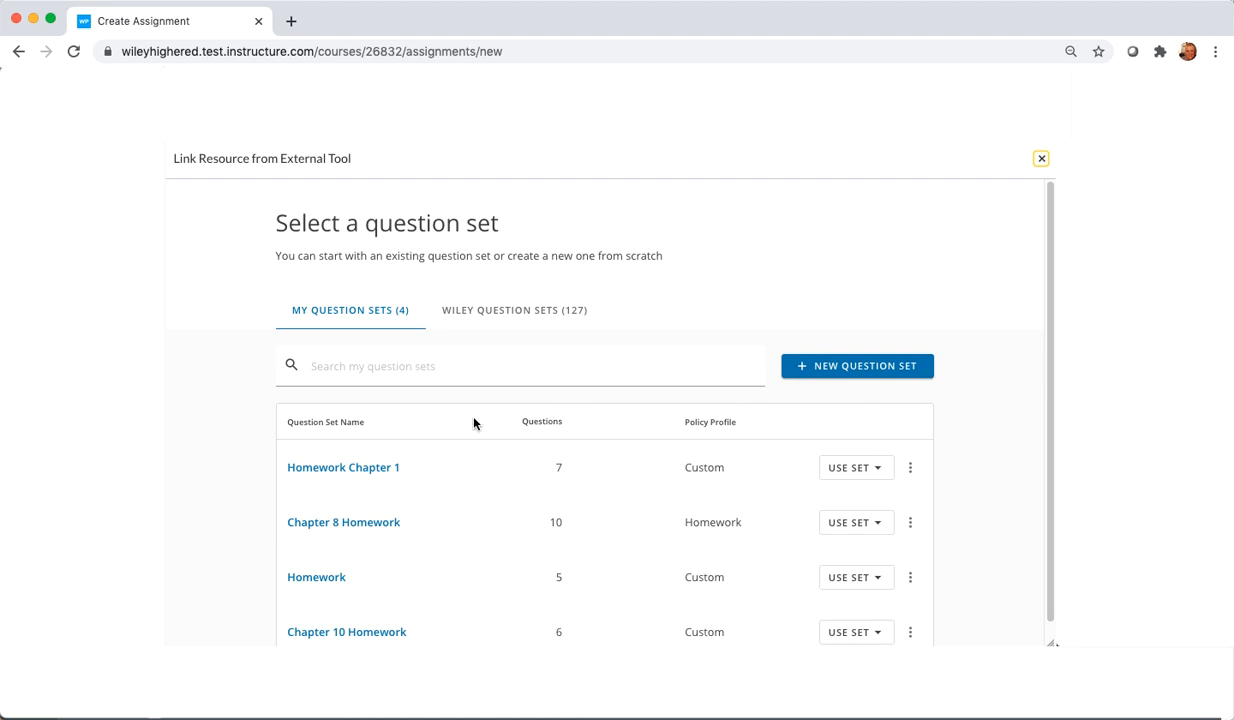
Step: Duplicate the ready-made Wiley question set Section 09.05 Homework for editing
scroll(485, 464, "down", 1)
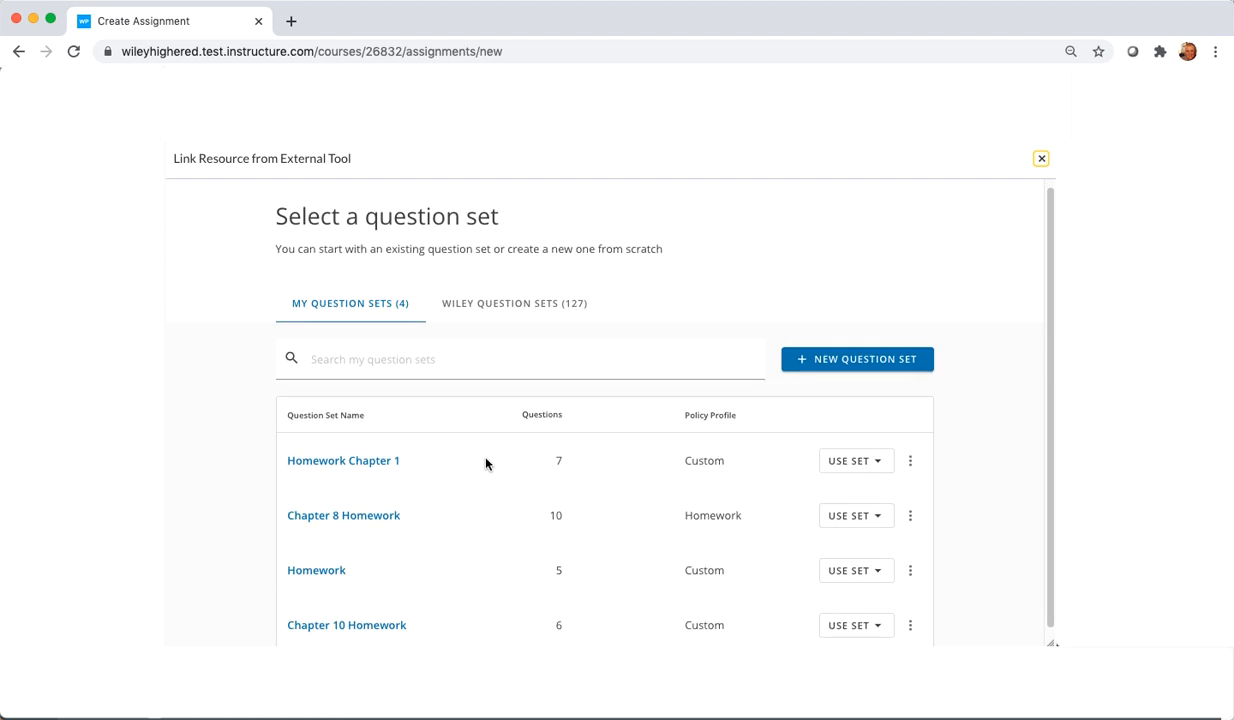
scroll(485, 464, "down", 1)
scroll(485, 462, "up", 1)
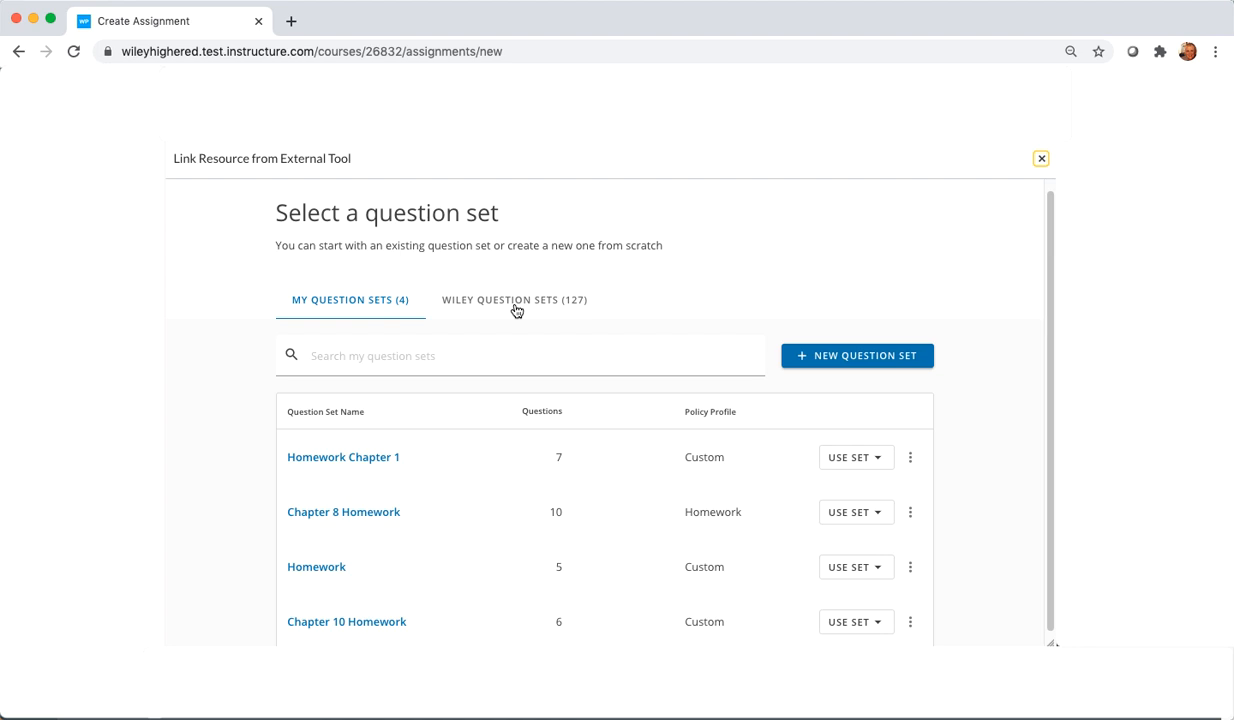
left_click(567, 309)
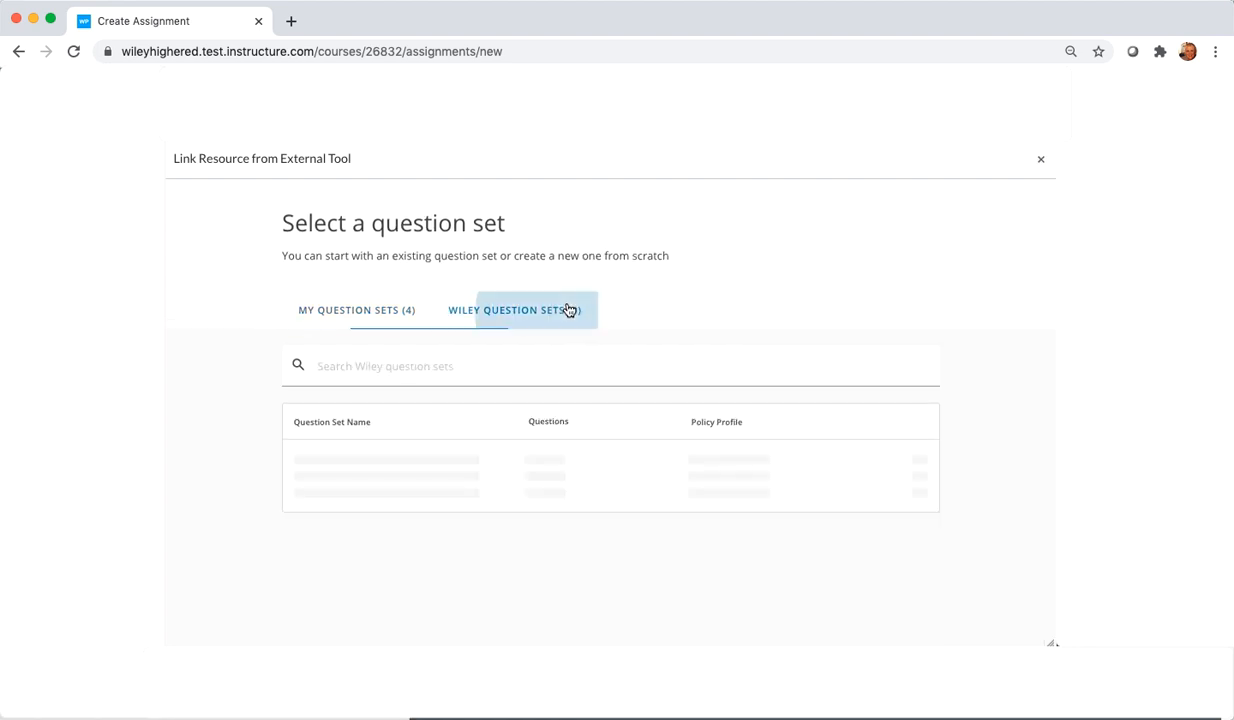
left_click(493, 361)
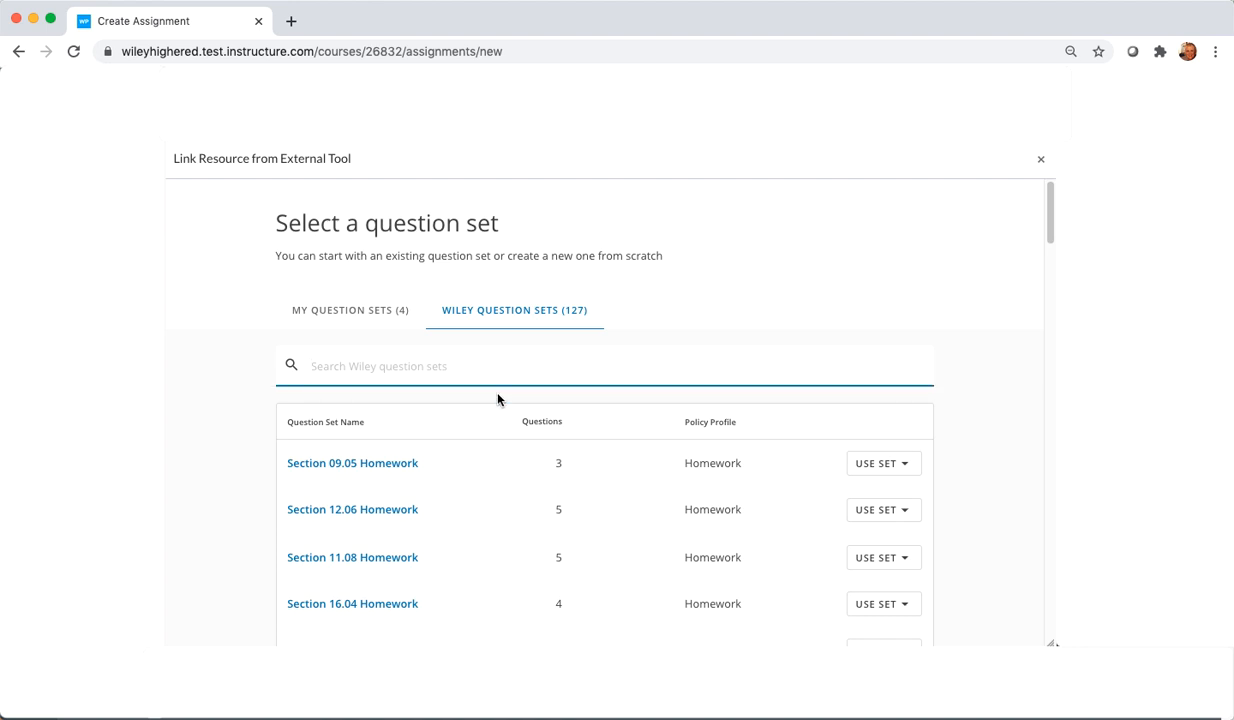
scroll(497, 399, "down", 4)
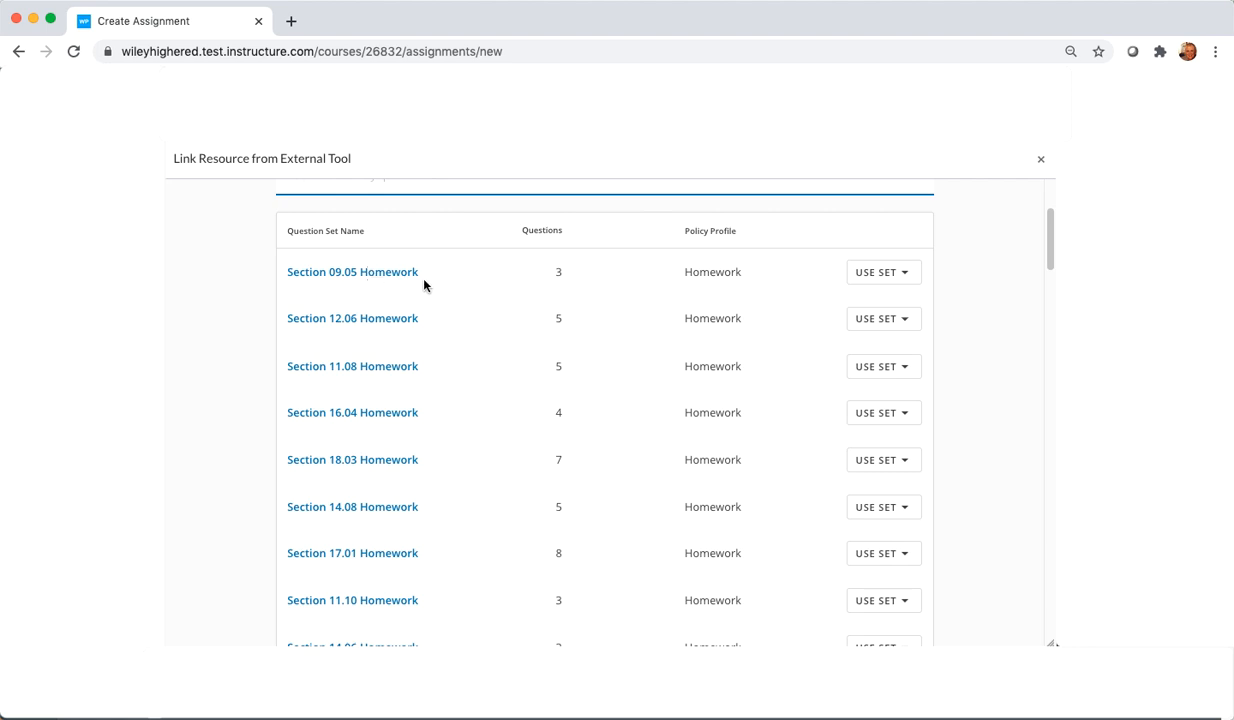
left_click(903, 279)
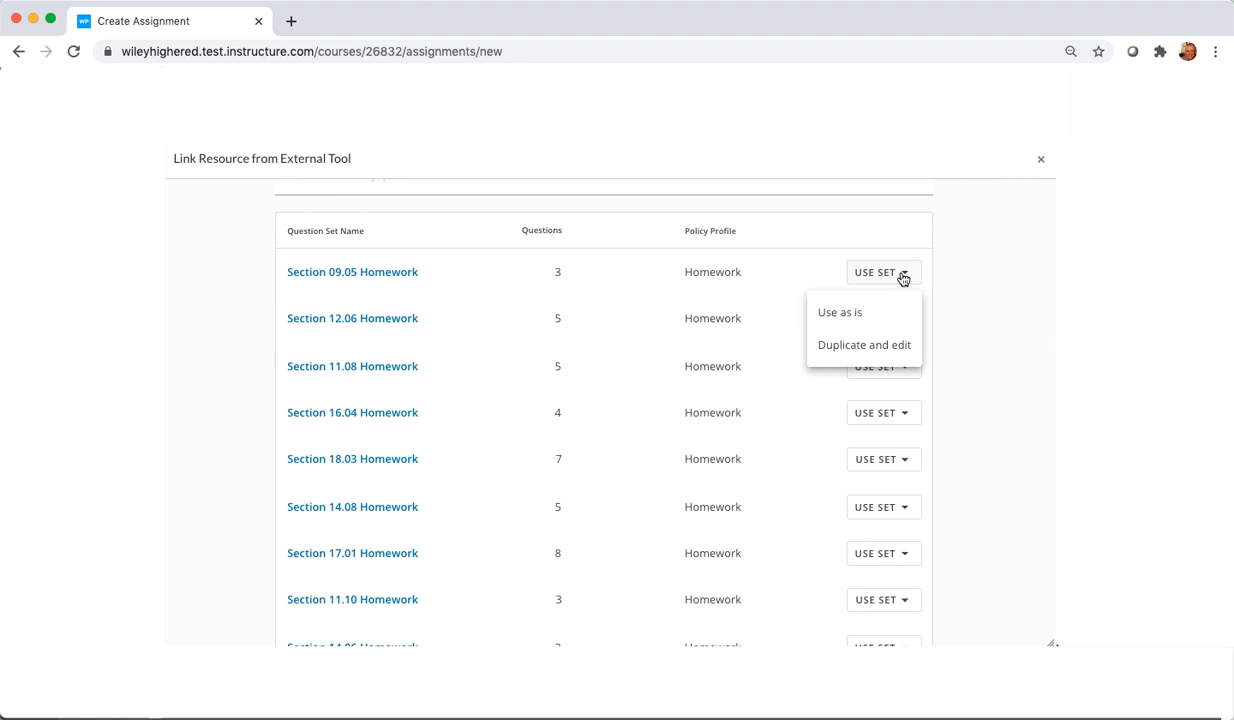
left_click(879, 353)
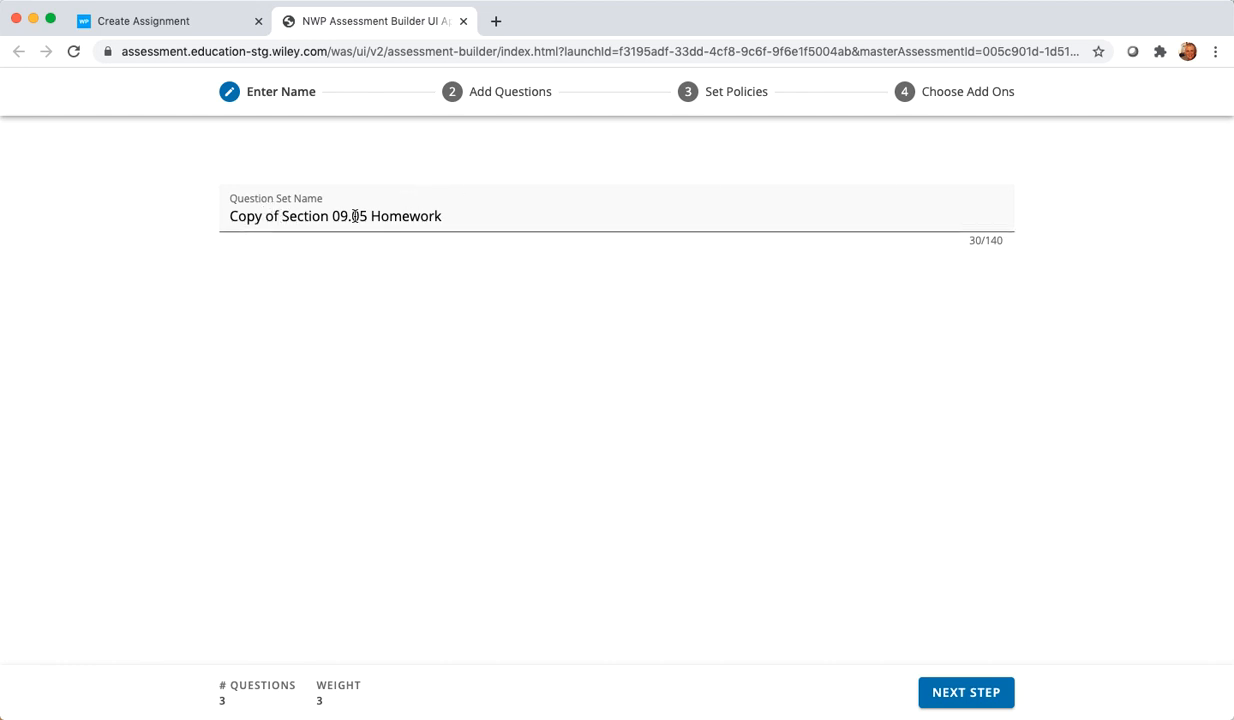
Step: Rename the duplicated question set as Homework Chapter 2 and proceed to adding questions
left_click_drag(465, 218, 228, 218)
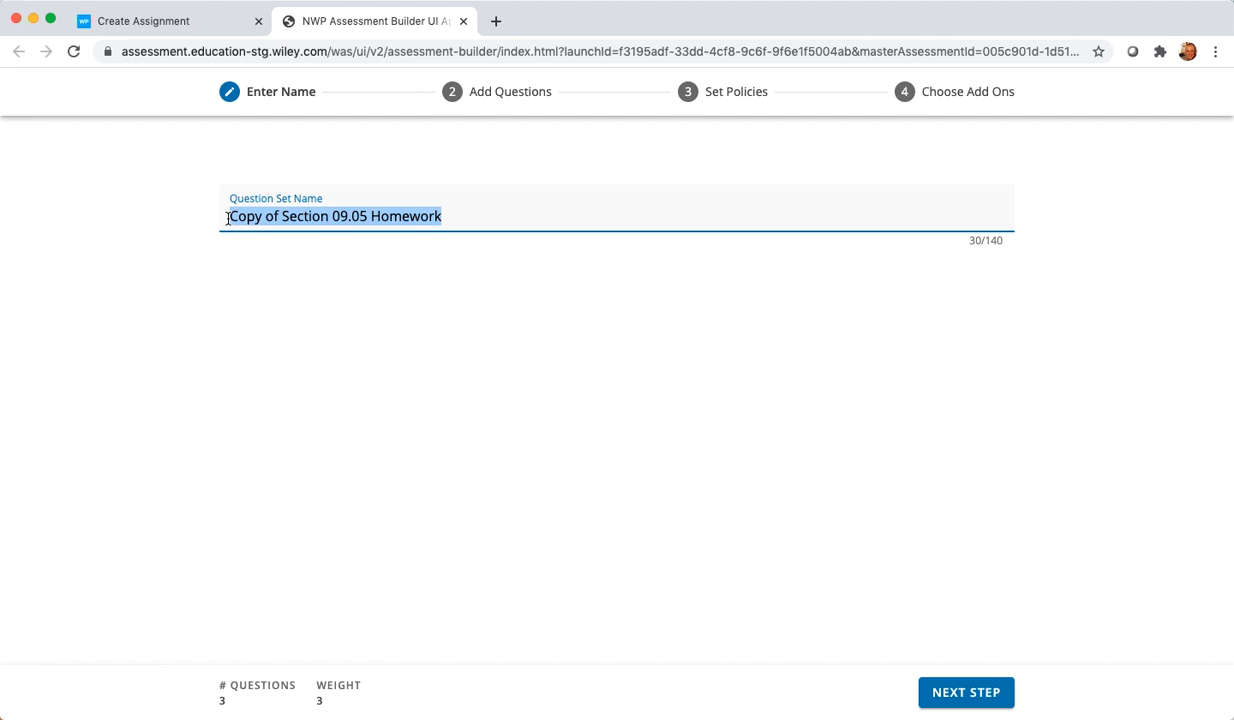
type("Homework Chapter 2")
left_click(978, 692)
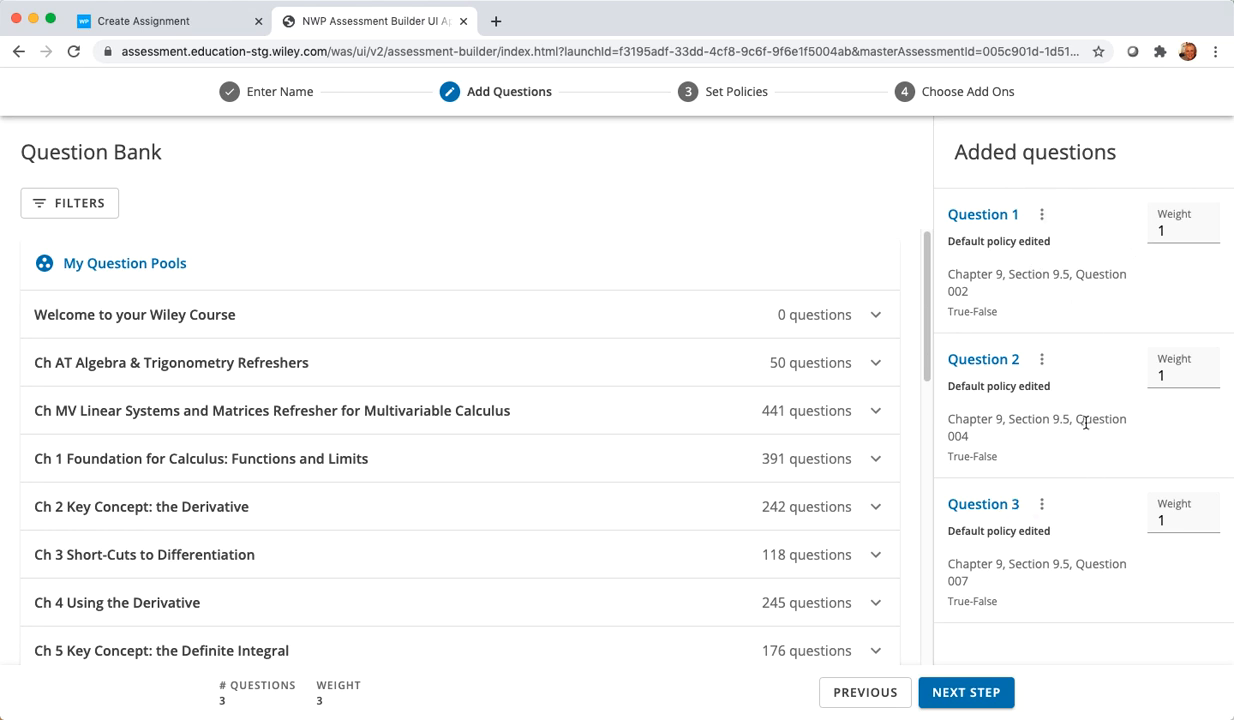
left_click(1042, 359)
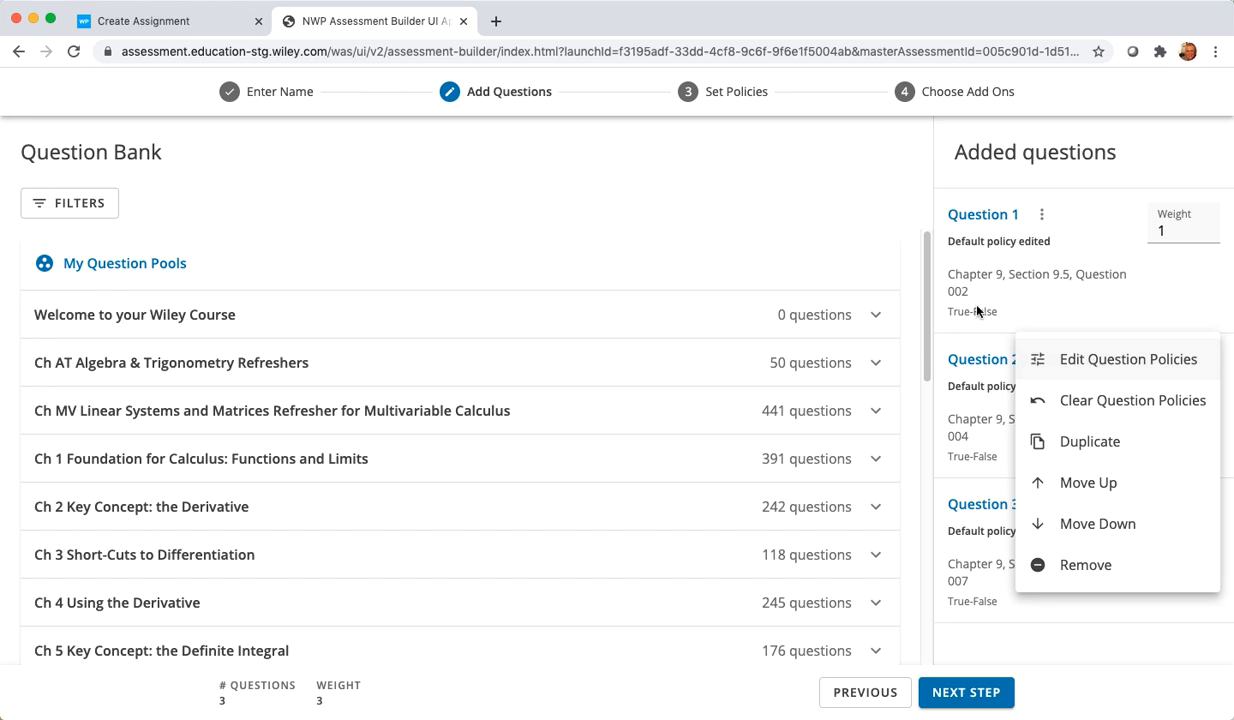
left_click(809, 228)
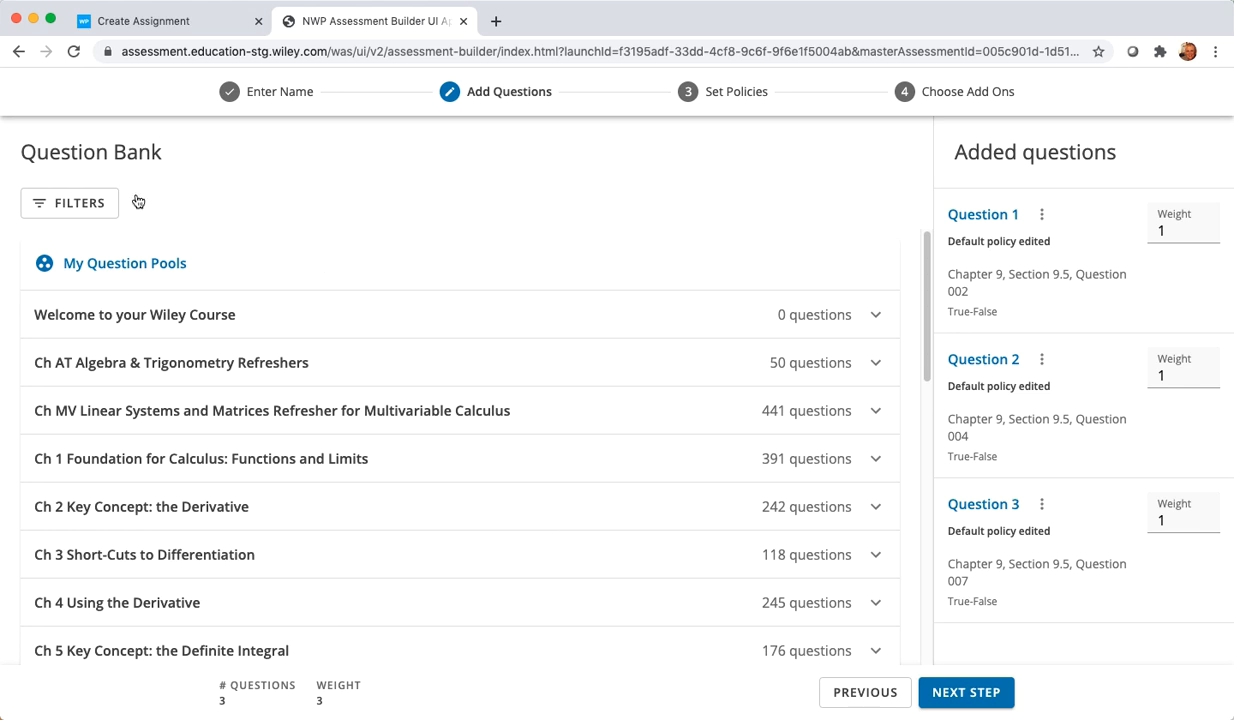
Step: Filter the question bank by True-False, Multiple-Choice and Multipart types, Medium and Hard difficulty, and Accessible questions
left_click(61, 203)
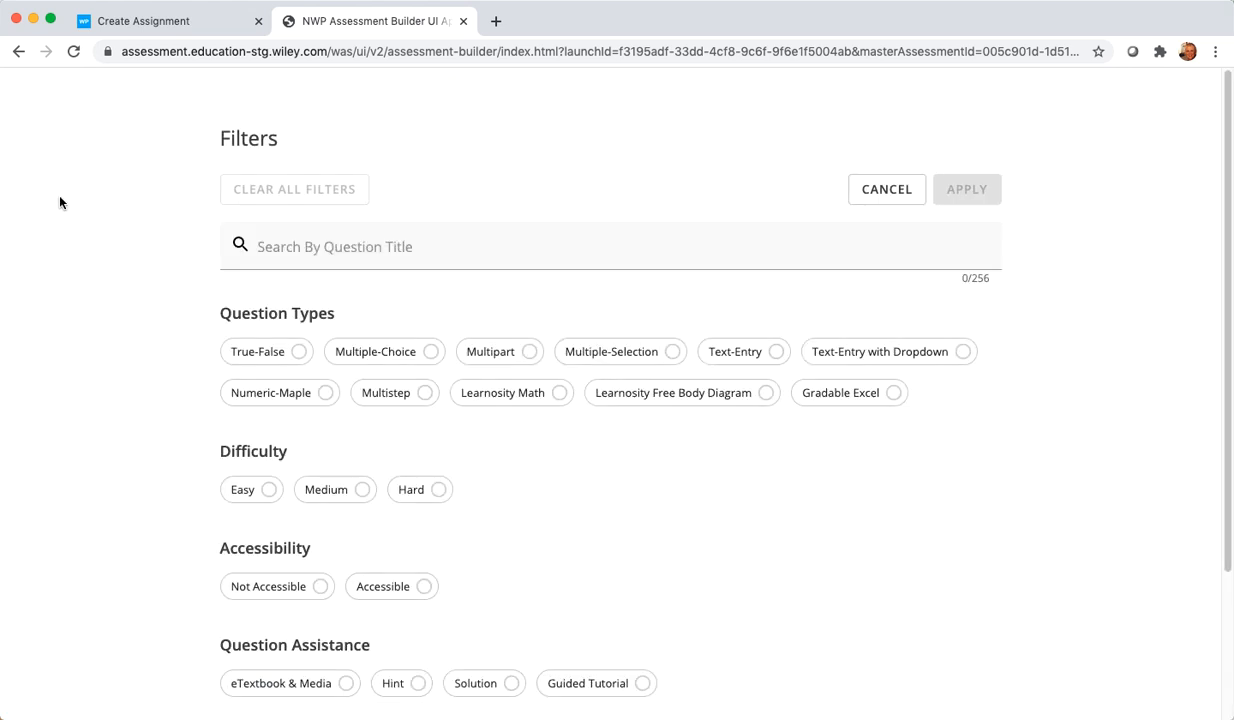
left_click(274, 353)
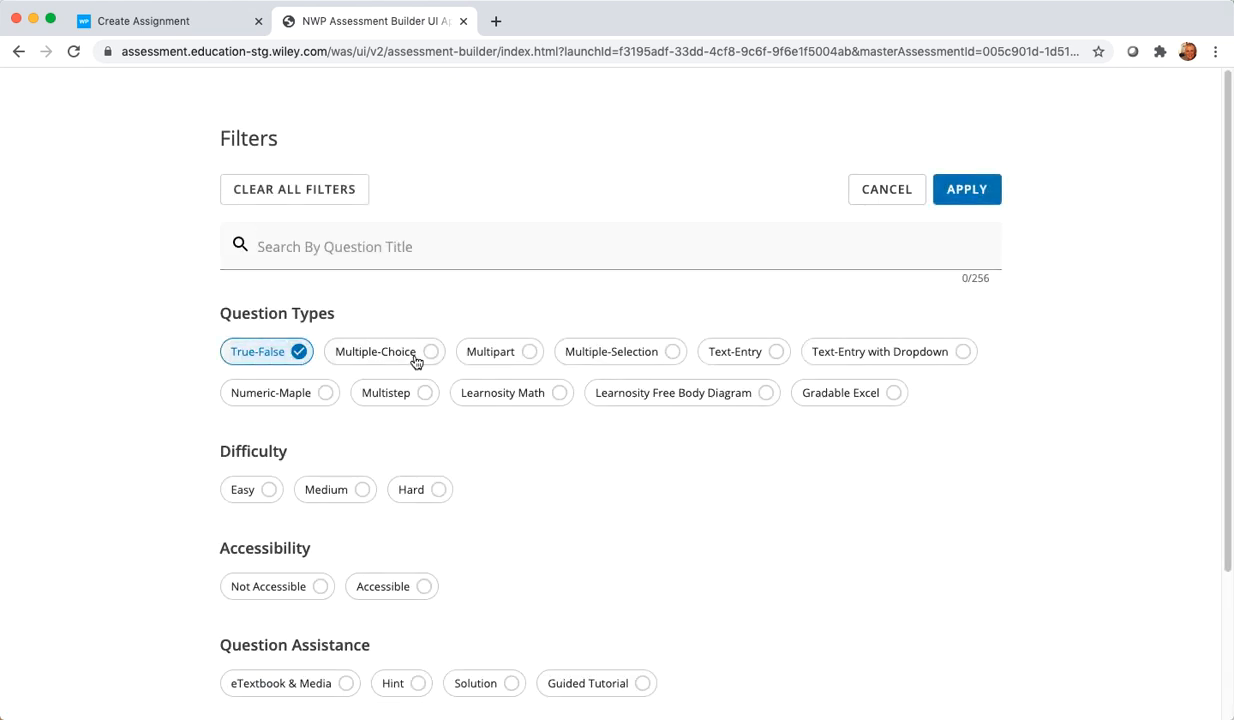
left_click(410, 354)
left_click(484, 352)
left_click(432, 489)
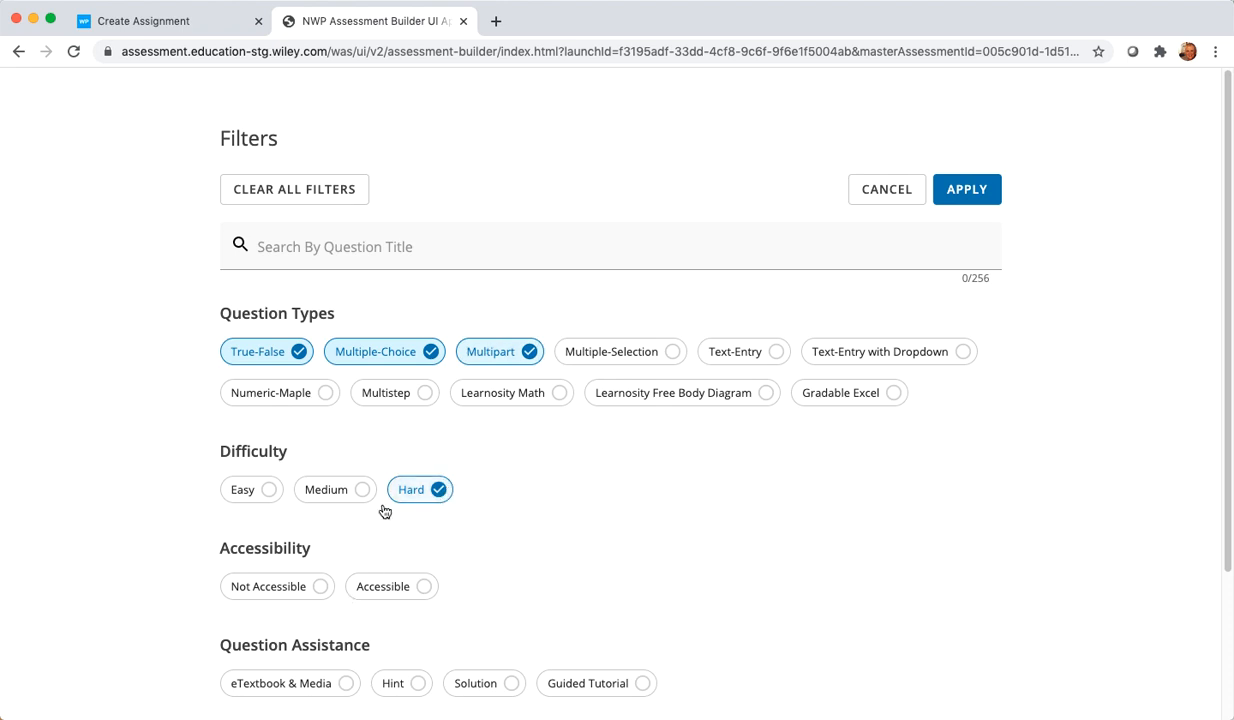
left_click(350, 489)
left_click(386, 583)
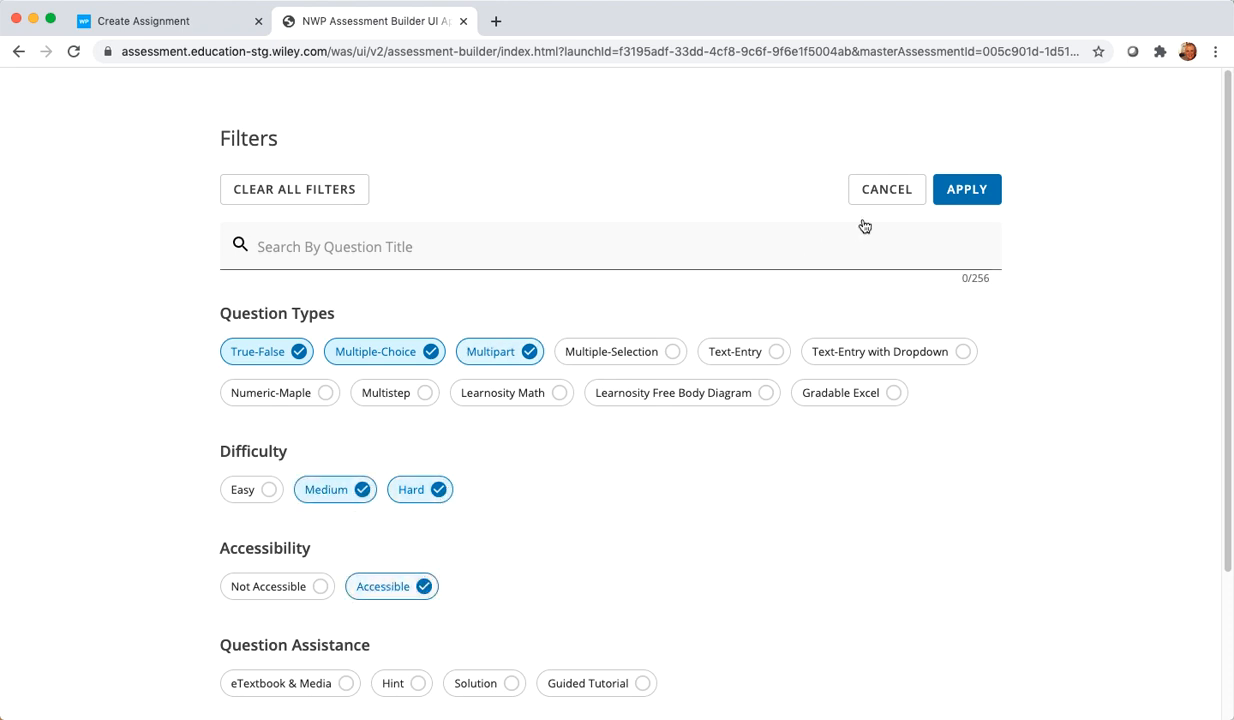
left_click(966, 189)
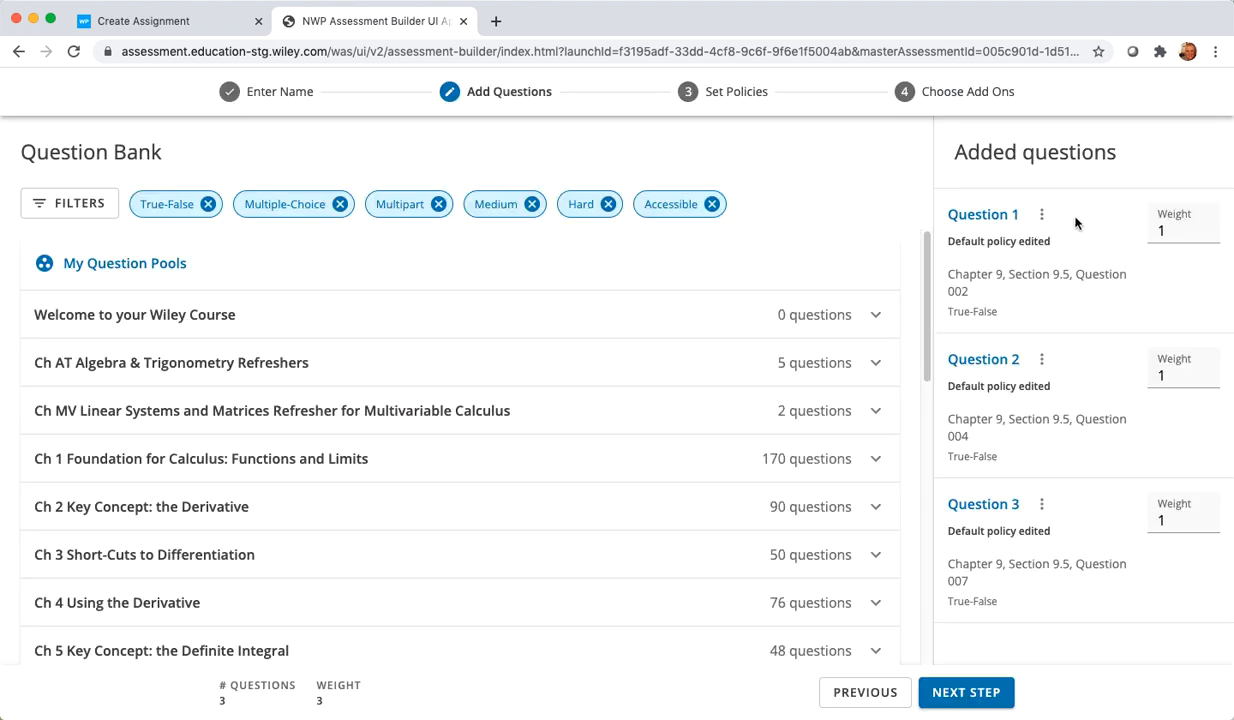
Step: Add ConcepTest Question 002, Review Exercises Question 057 and Section 4.3 Question 050 from Chapter 4's section 4.3 Optimization and Modeling
scroll(361, 375, "down", 2)
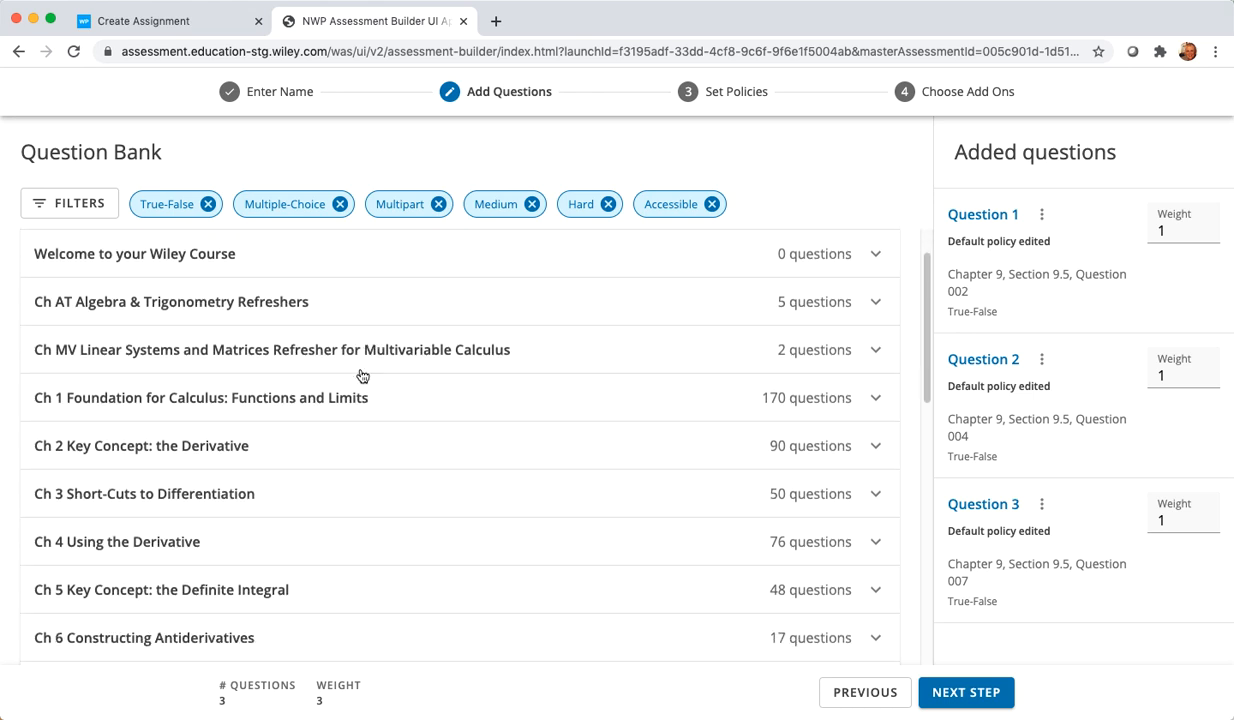
left_click(137, 545)
scroll(330, 541, "down", 4)
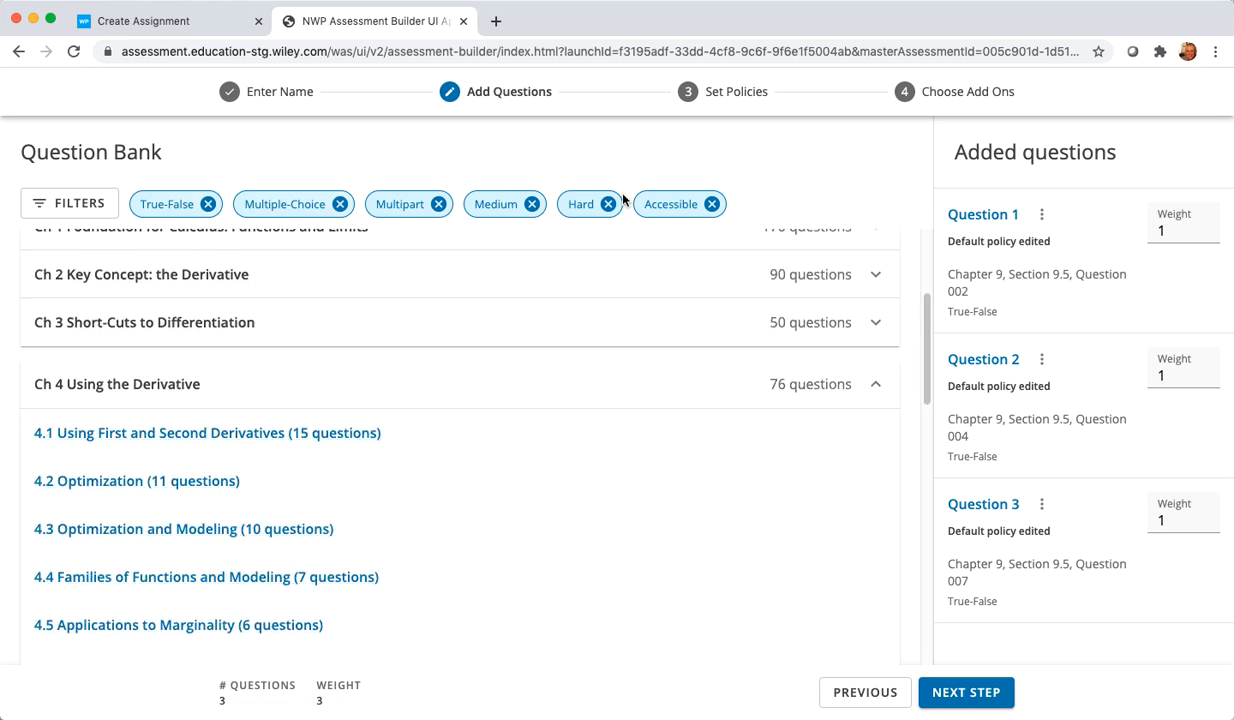
left_click(228, 533)
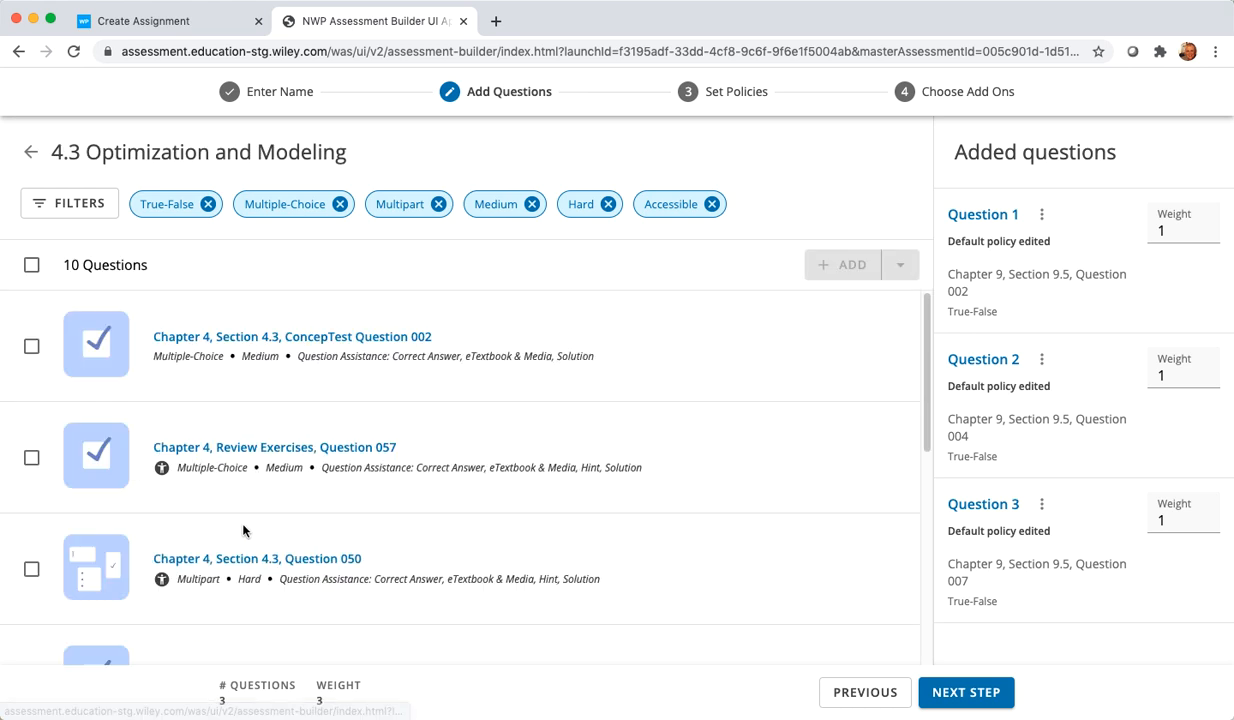
scroll(140, 440, "down", 1)
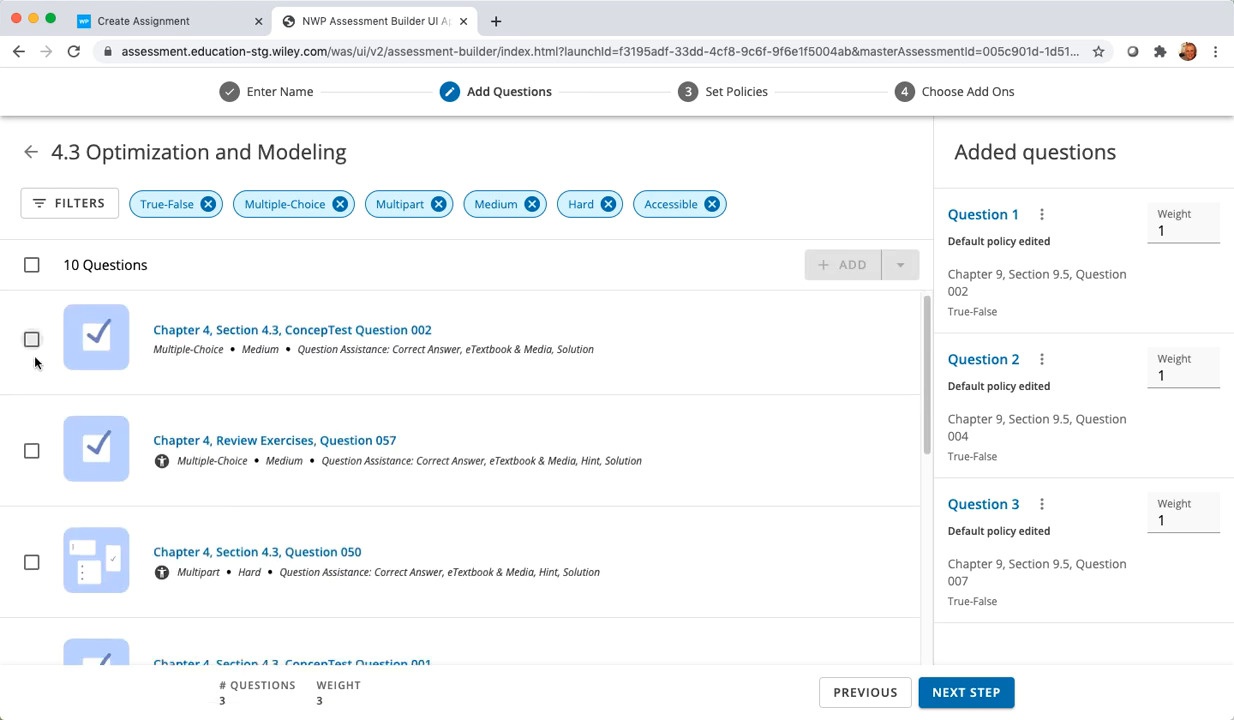
left_click(32, 340)
left_click(33, 449)
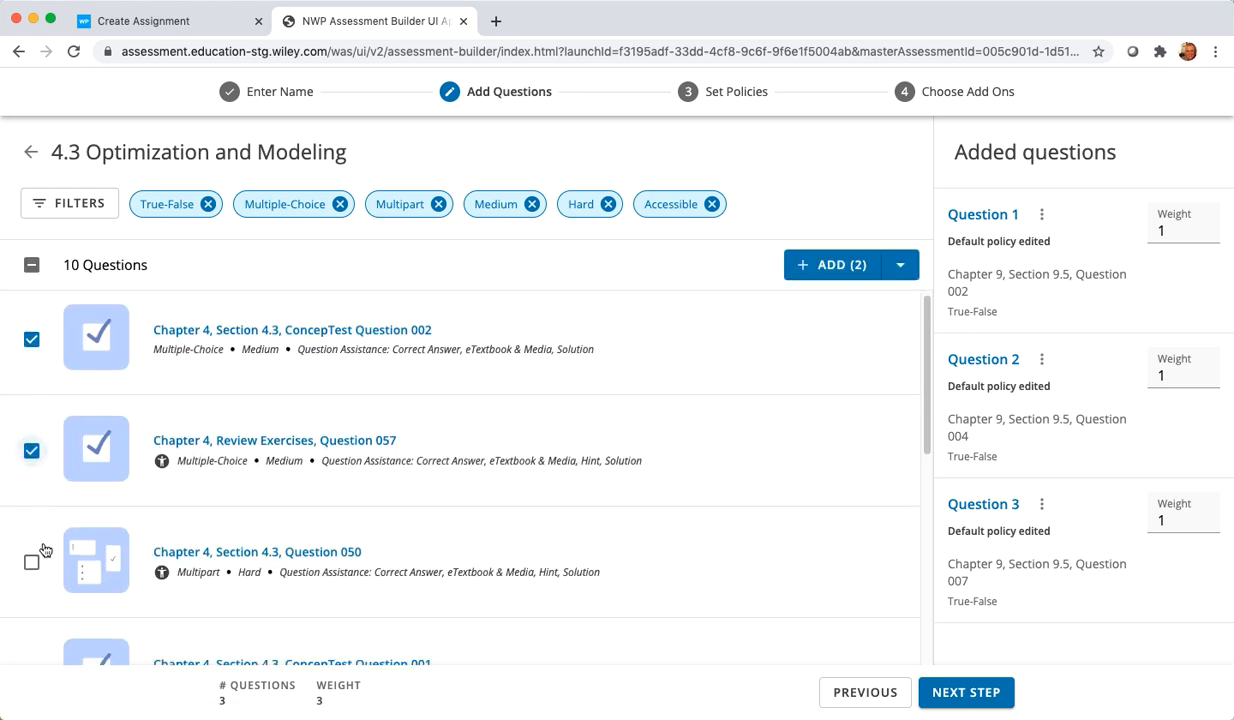
left_click(32, 563)
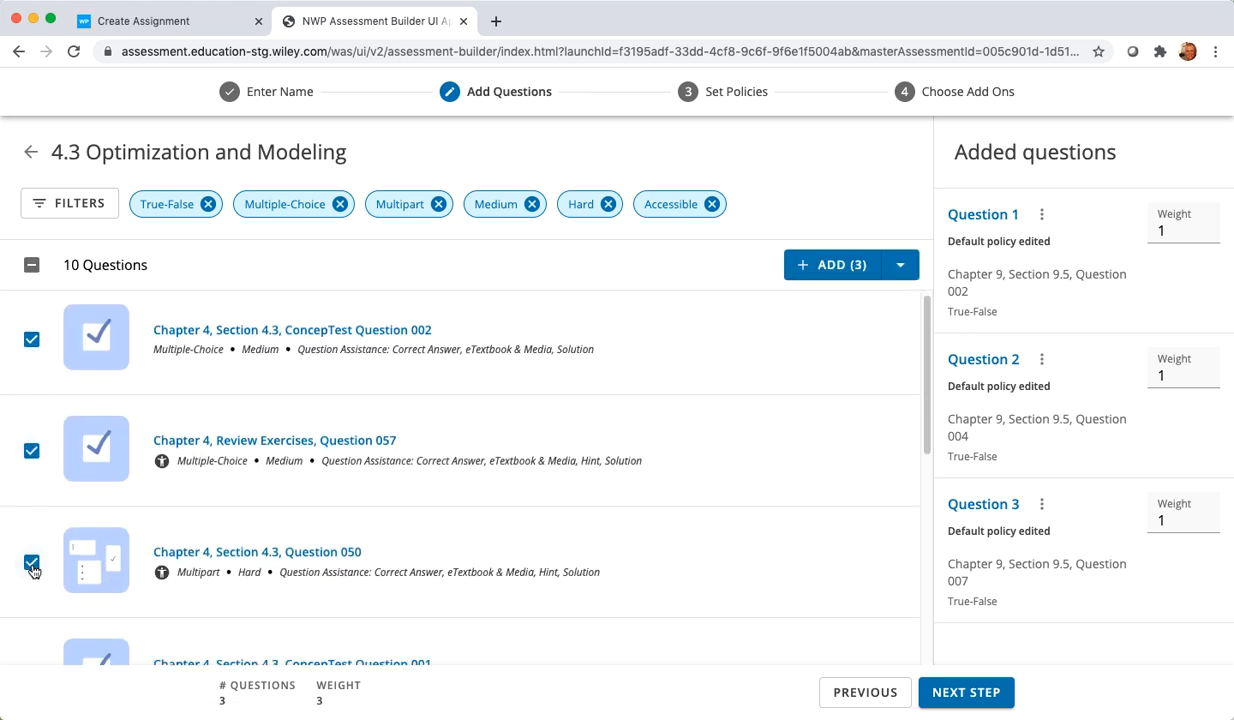
left_click(800, 262)
scroll(1095, 440, "down", 5)
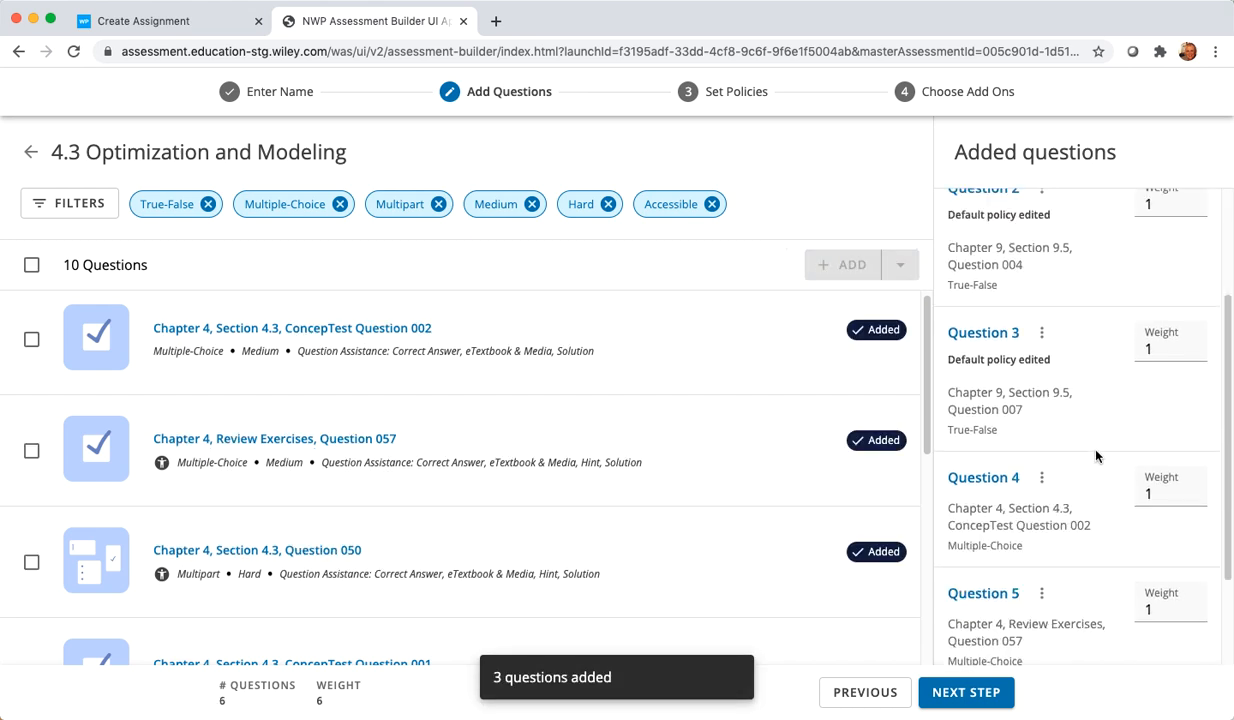
scroll(1094, 456, "down", 1)
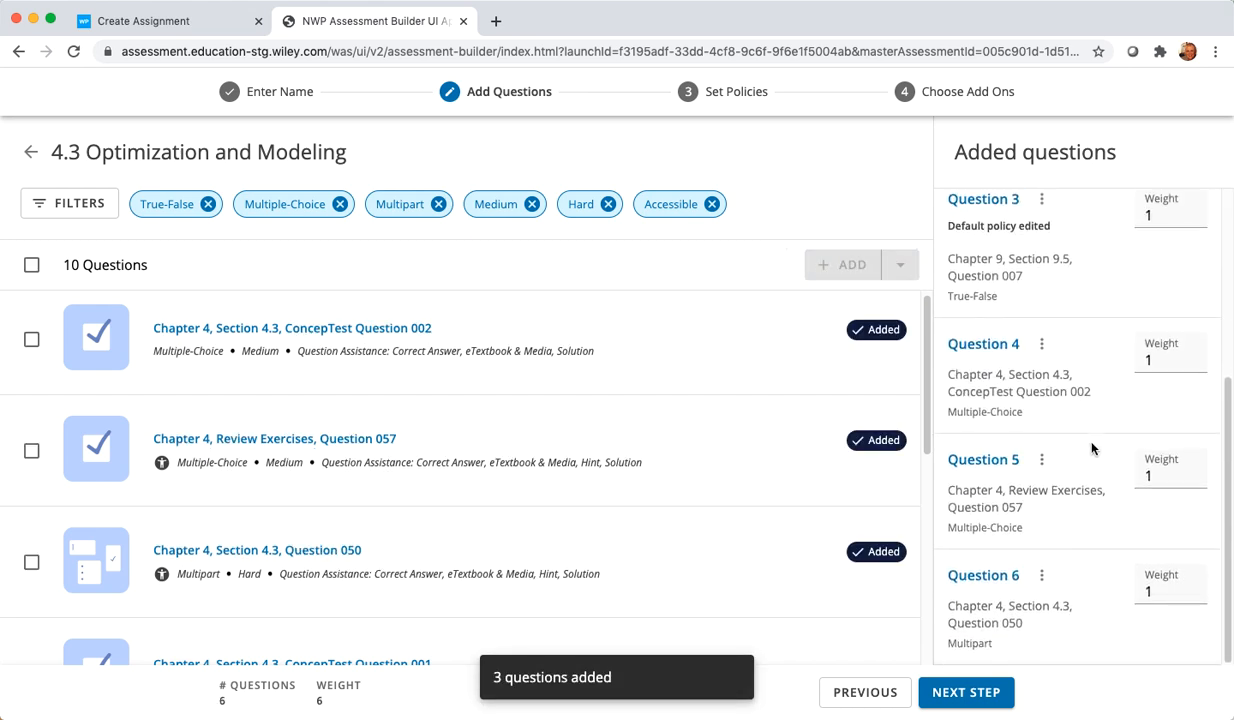
scroll(1091, 445, "up", 3)
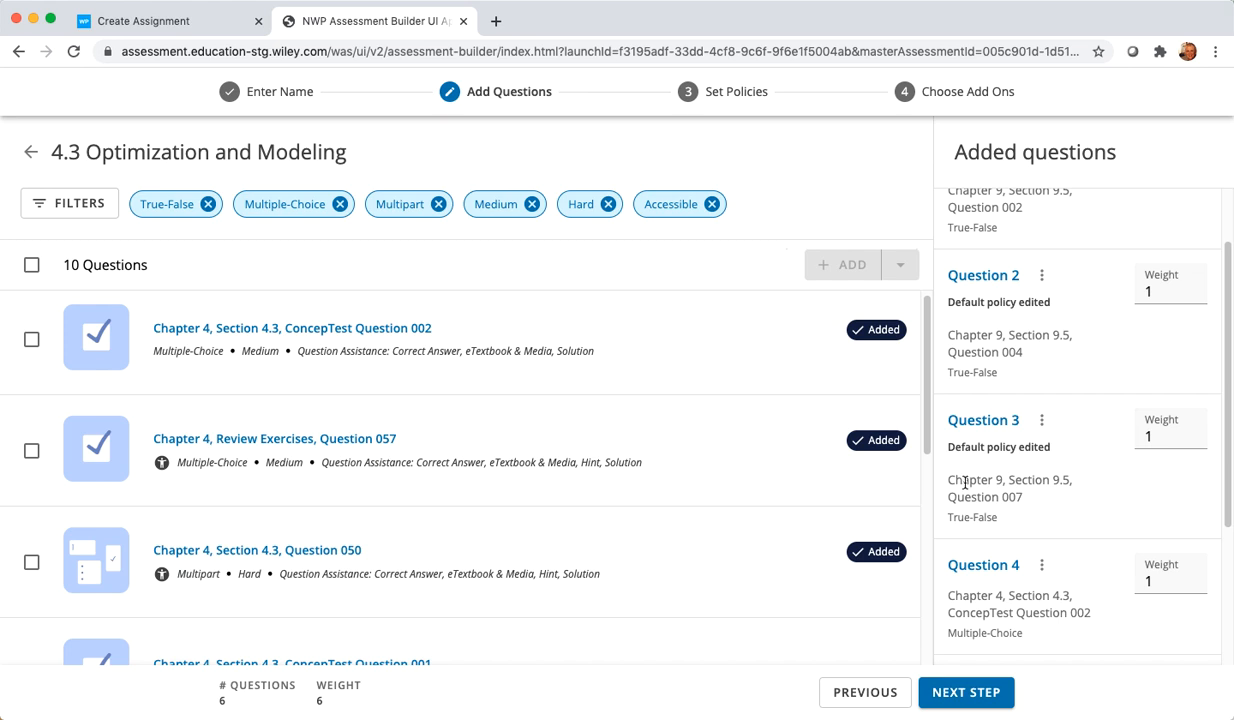
Step: In the question set policies, exclude Question Assistance from student review after the due date and continue to the add-ons
left_click(988, 690)
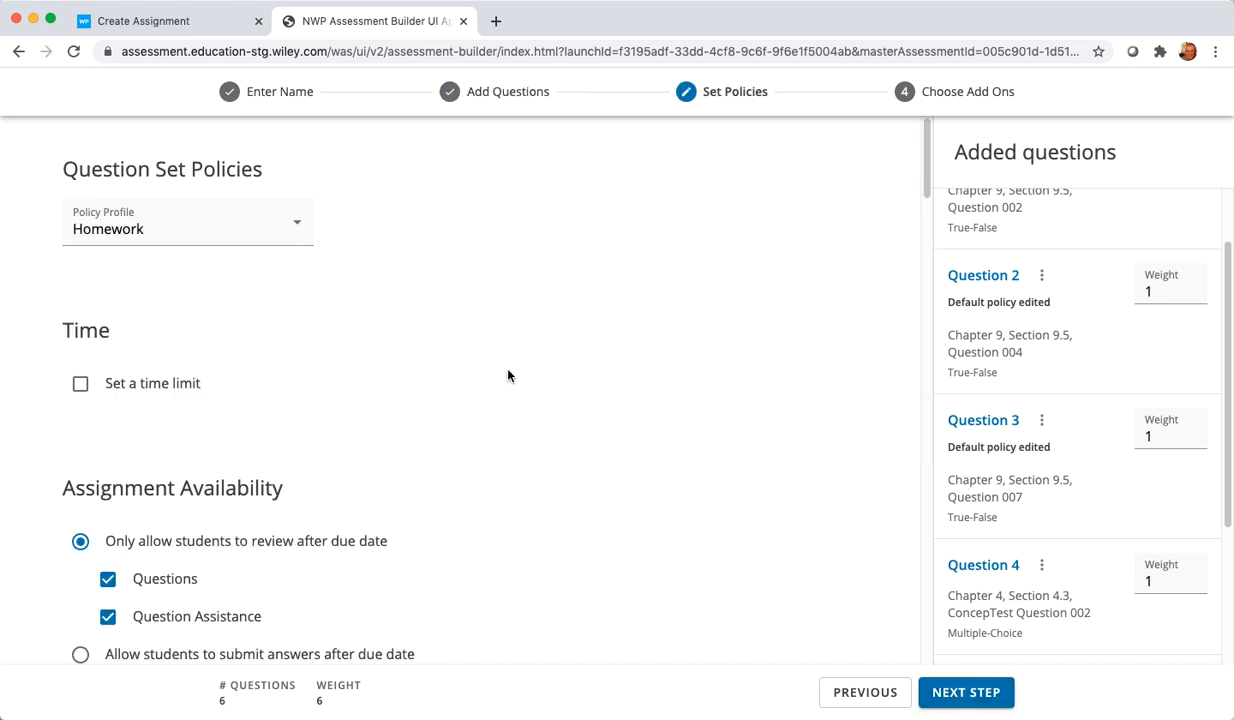
left_click(258, 234)
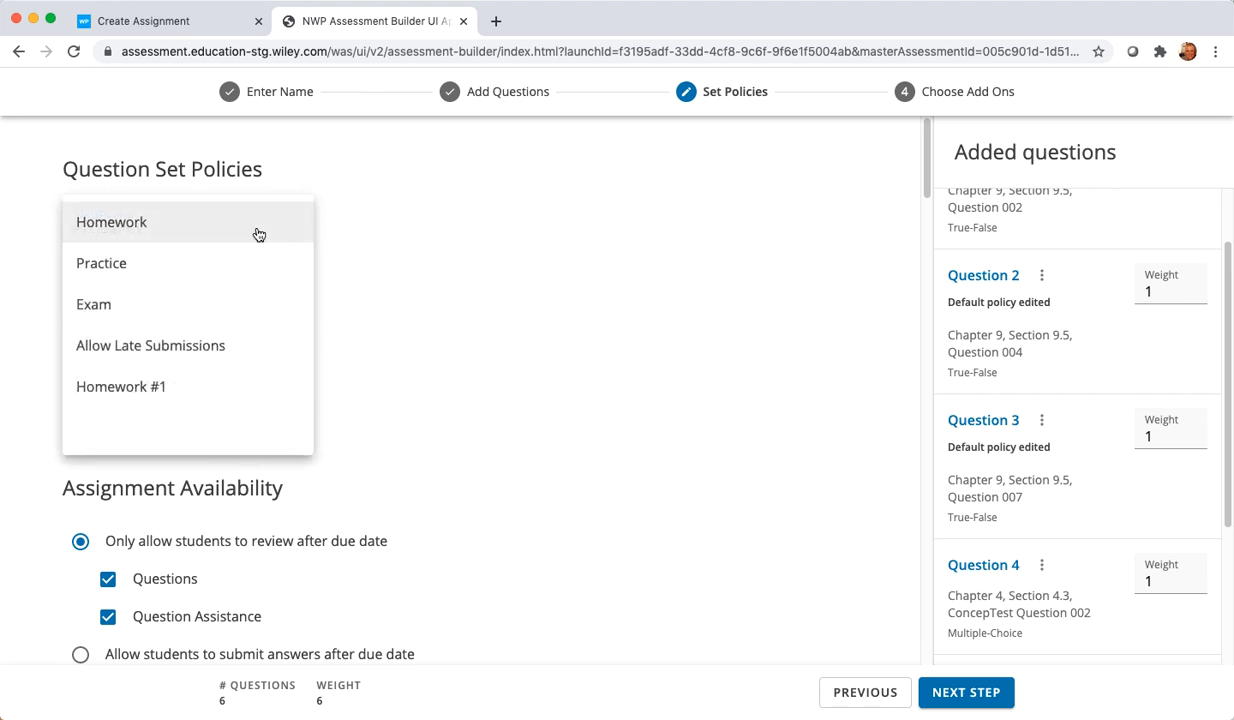
left_click(436, 235)
scroll(159, 437, "down", 2)
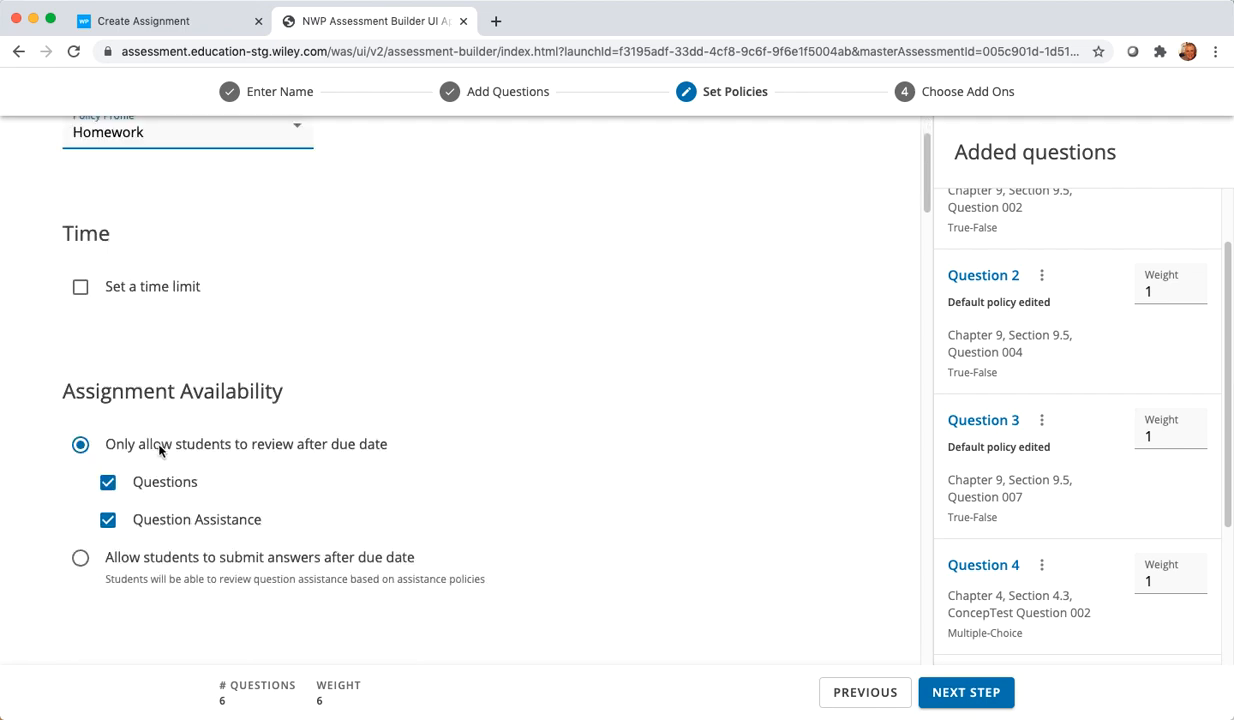
left_click(107, 508)
scroll(270, 488, "down", 5)
scroll(132, 631, "down", 4)
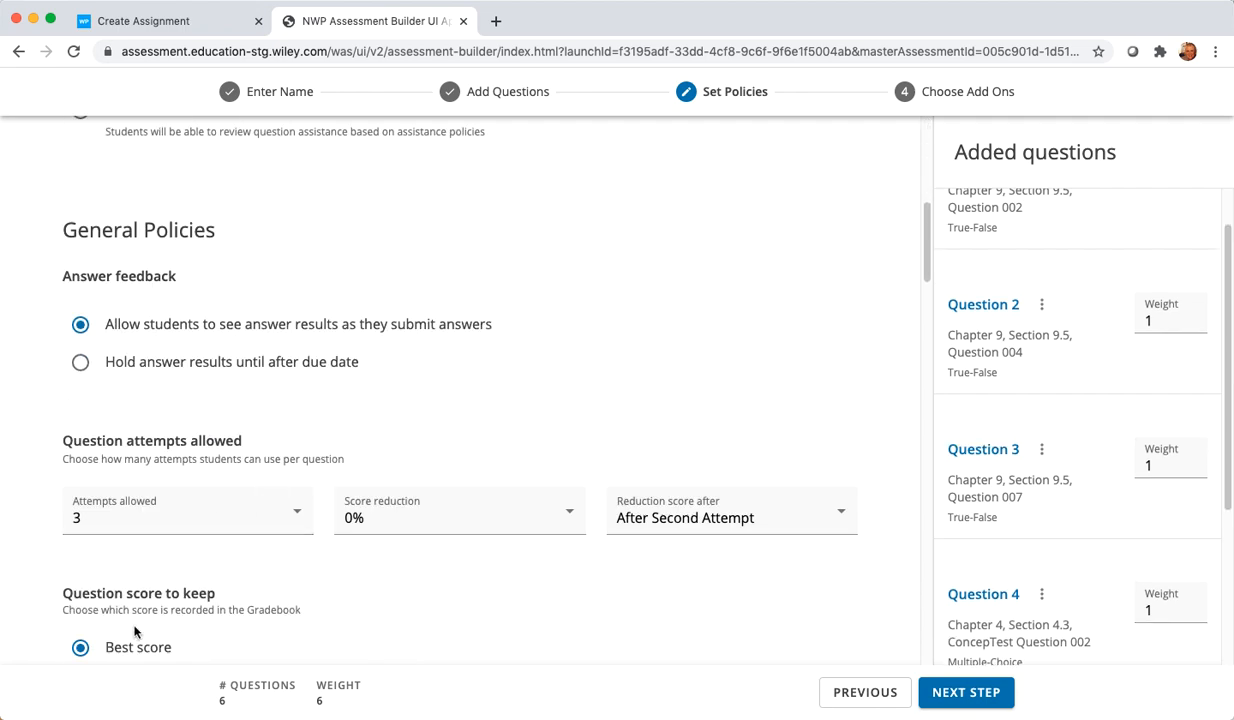
left_click(970, 695)
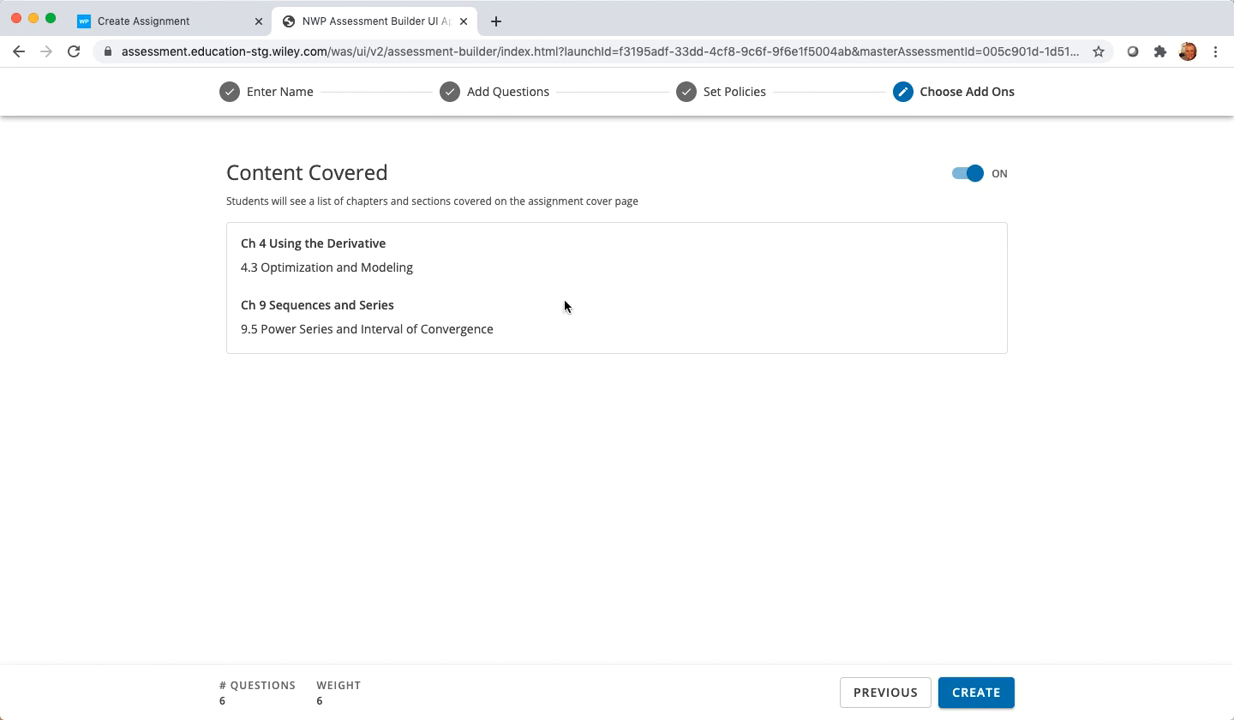
Step: Leave the Content Covered add-on switched on for the assignment cover page and create the question set
left_click(967, 175)
left_click(964, 177)
left_click(976, 703)
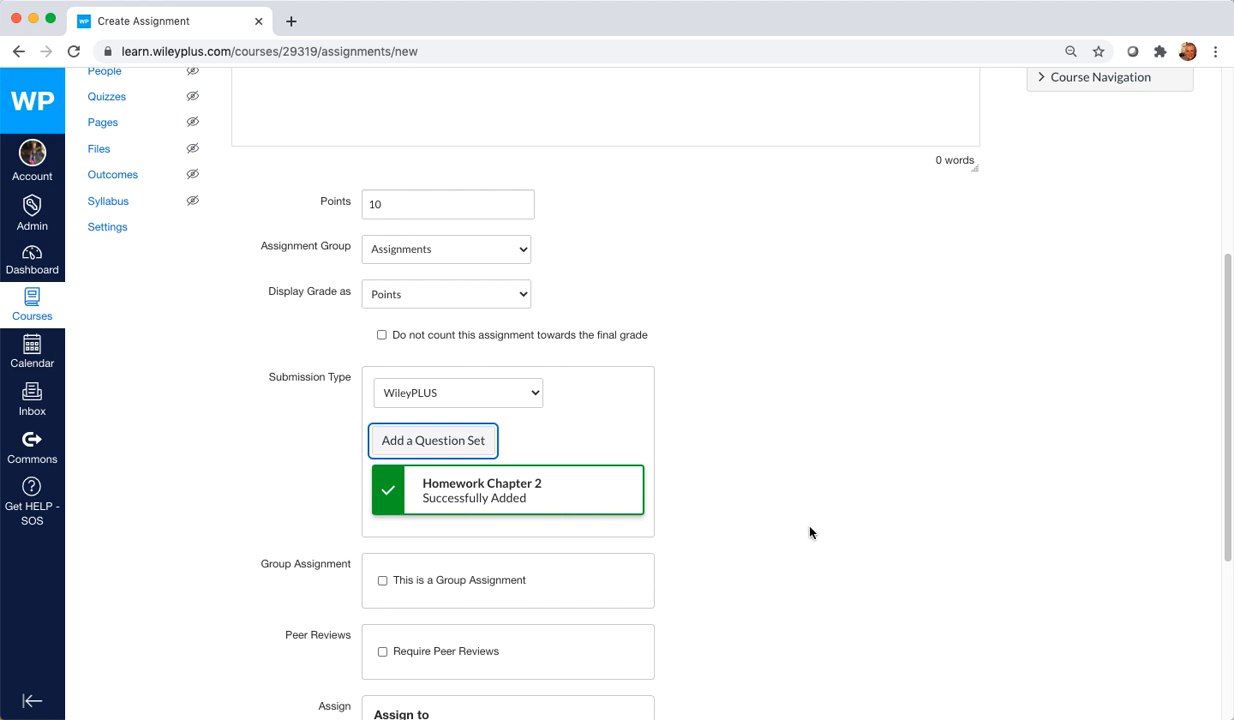
Step: Set the assignment's due date to June 25, 2020 at 5:45 pm, and save and publish the assignment
scroll(810, 532, "down", 1)
scroll(810, 532, "down", 6)
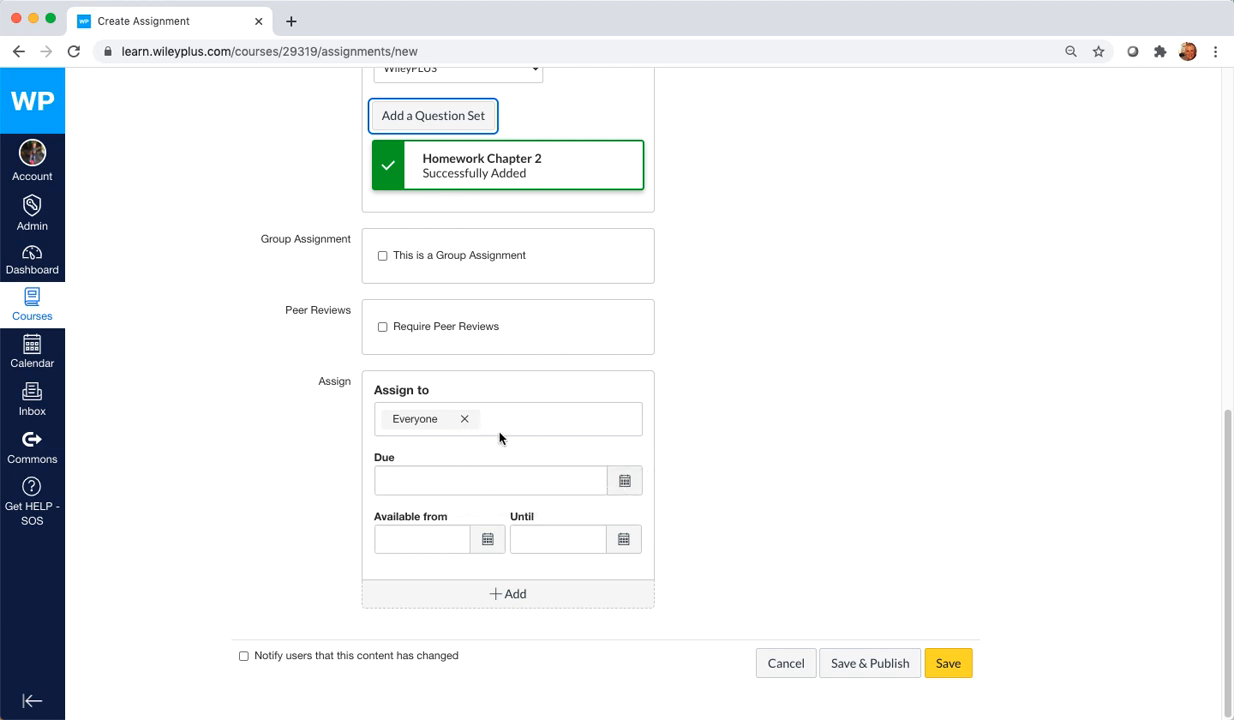
left_click(624, 481)
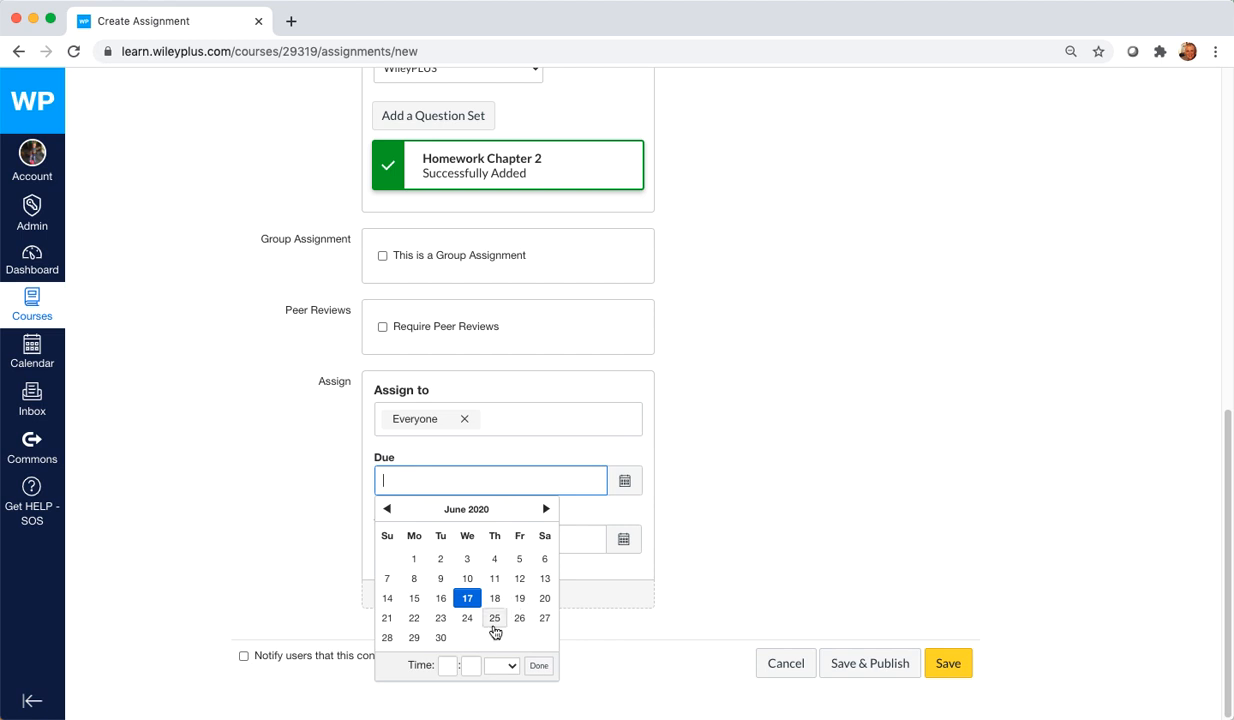
left_click(494, 618)
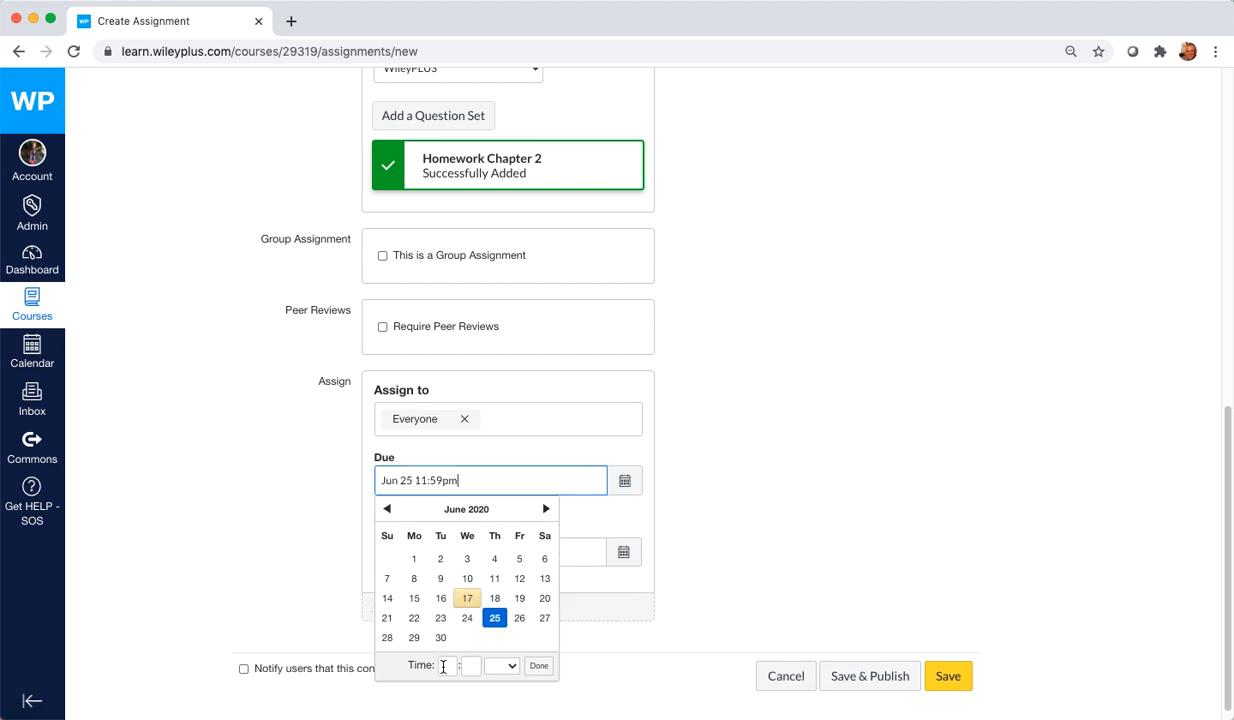
left_click(443, 667)
type("5")
key("Tab")
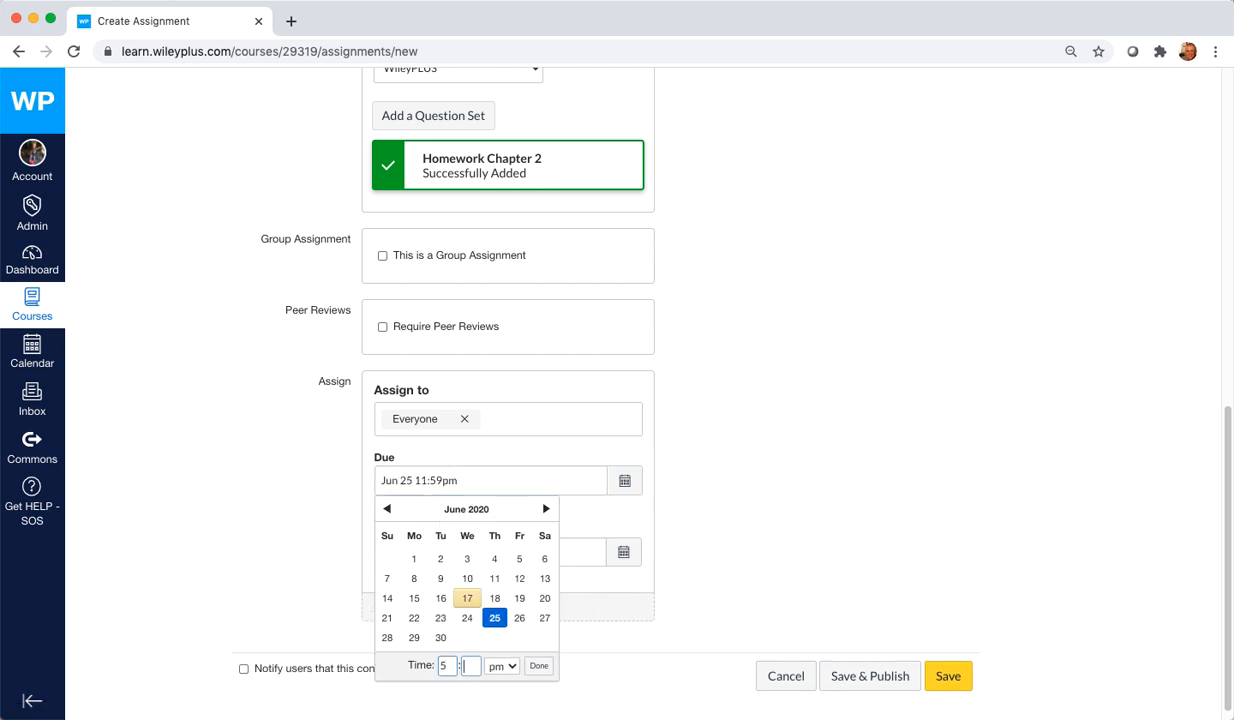
type("45")
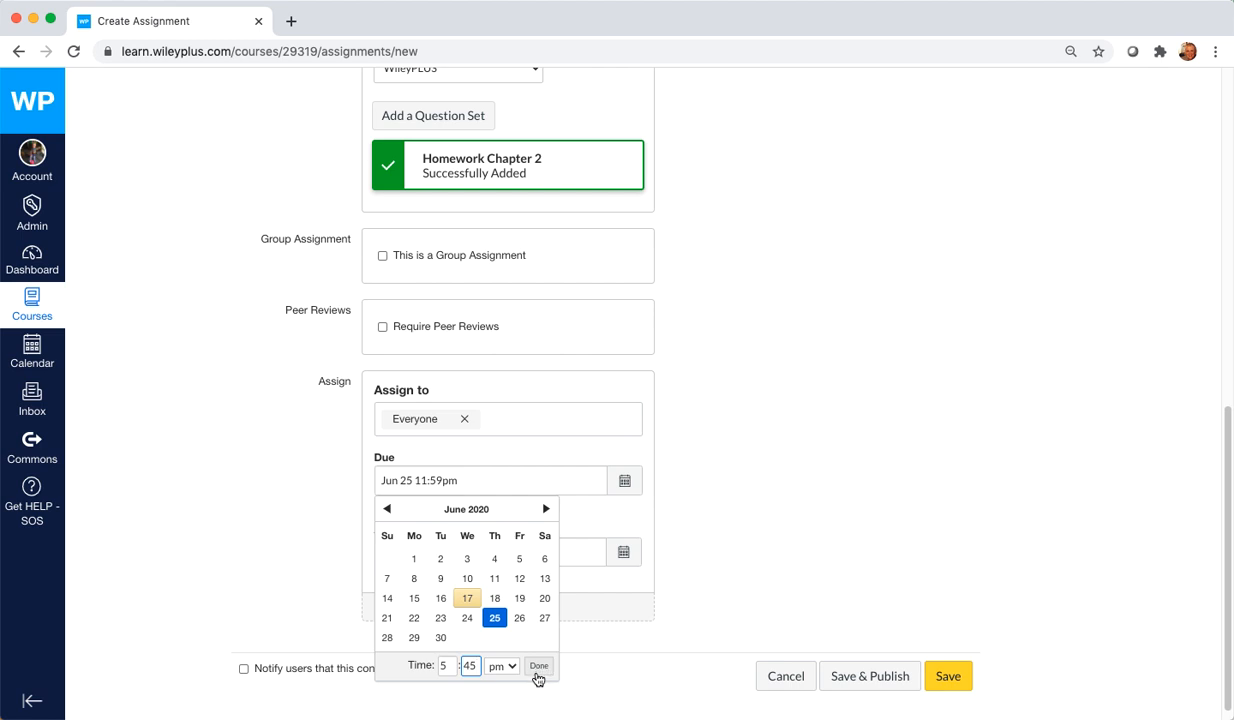
left_click(539, 667)
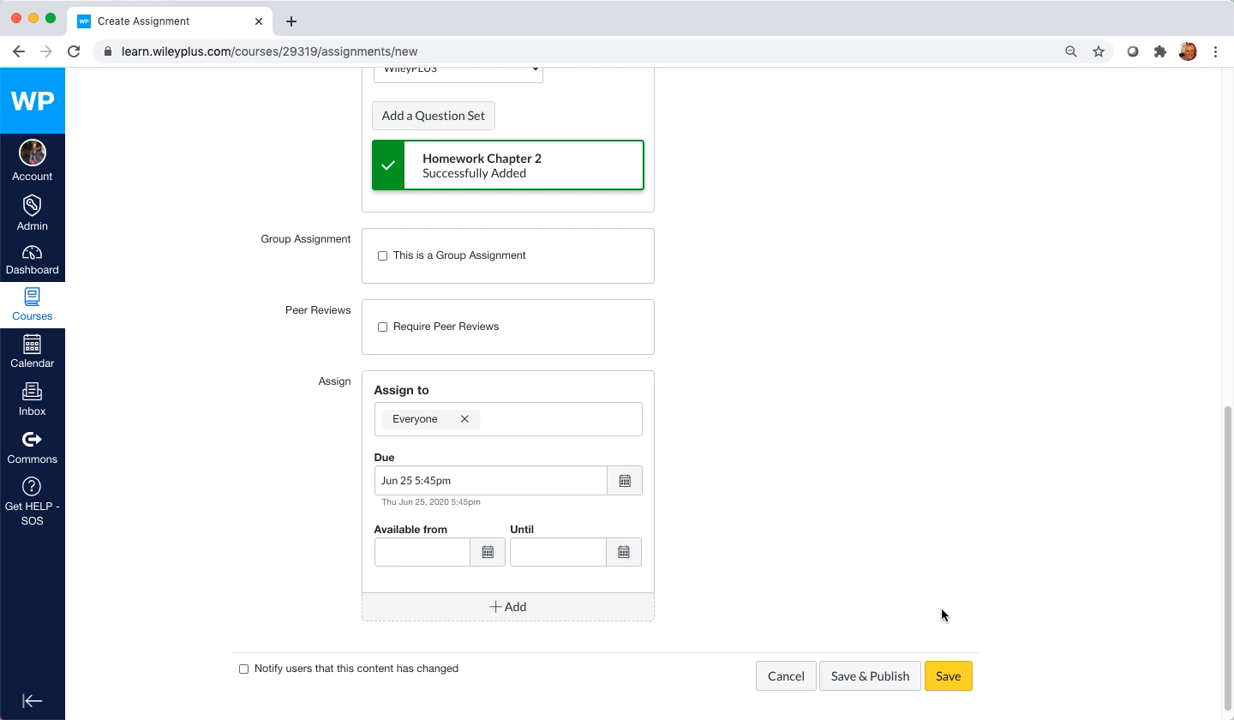
left_click(865, 676)
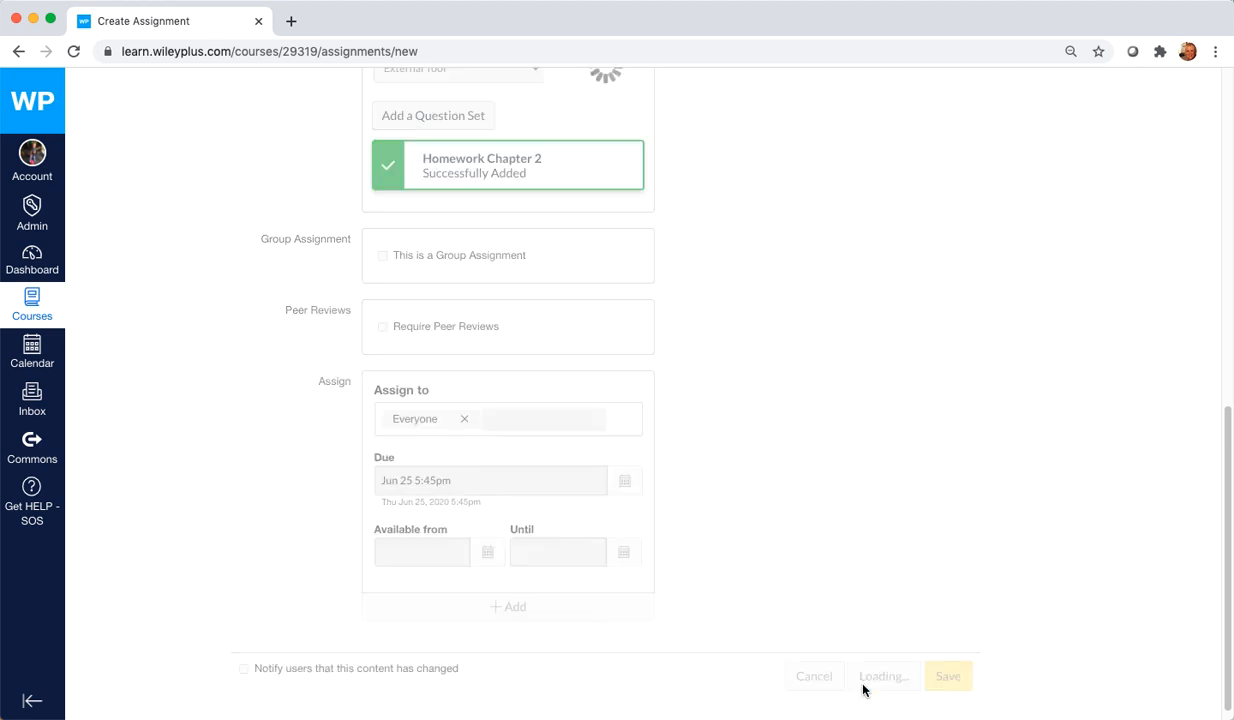